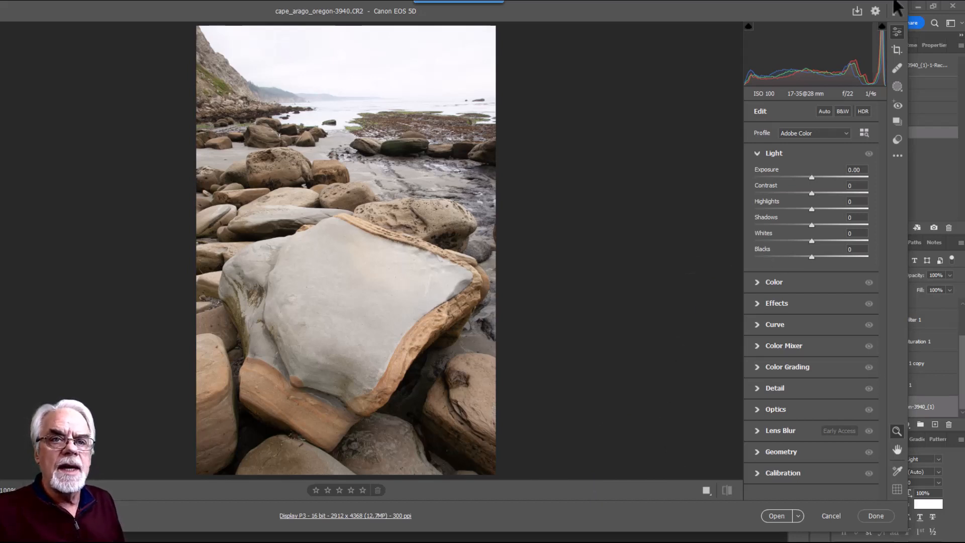
Switch Camera Raw to full screen, then set Exposure to -1.00 and Contrast to +18
{"action": "left_click", "coordinate": [897, 11]}
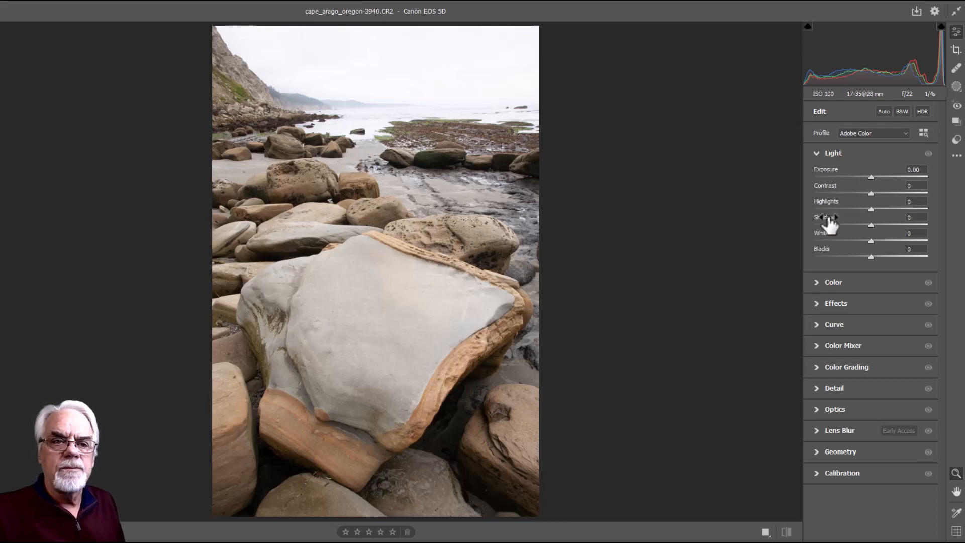
{"action": "left_click_drag", "start_coordinate": [870, 174], "coordinate": [858, 174]}
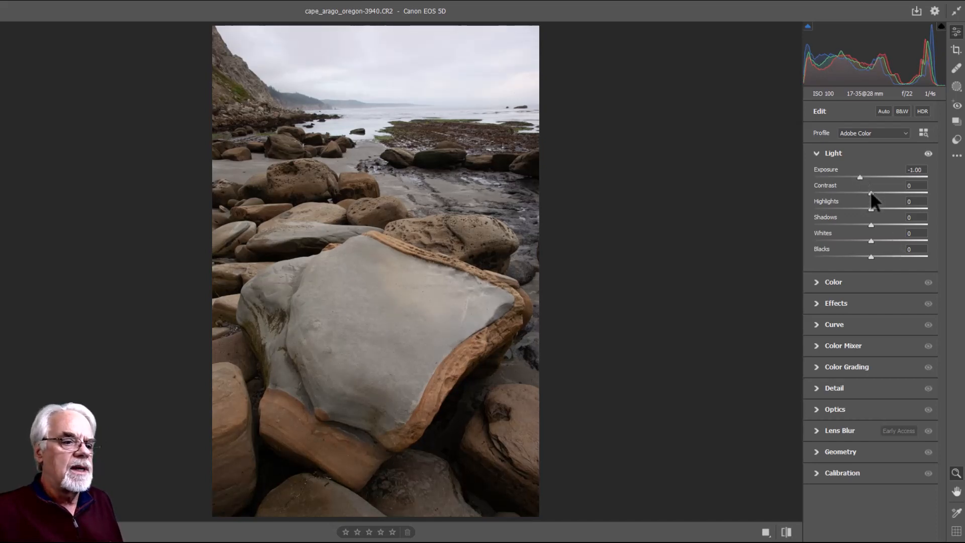
{"action": "left_click_drag", "start_coordinate": [871, 192], "coordinate": [880, 192]}
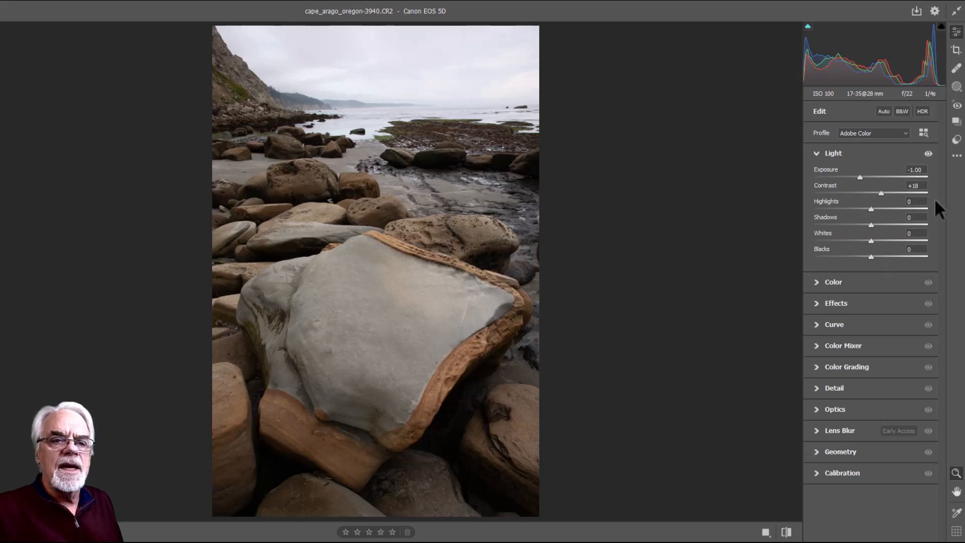
Set Vibrance to +27, Dehaze to +17 and Clarity to +13
{"action": "left_click", "coordinate": [816, 284]}
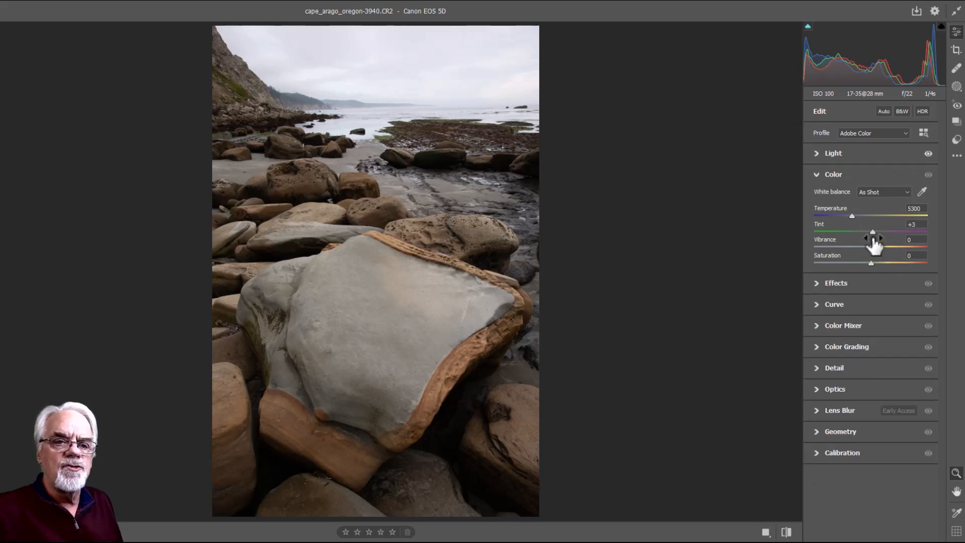
{"action": "left_click_drag", "start_coordinate": [872, 247], "coordinate": [885, 247]}
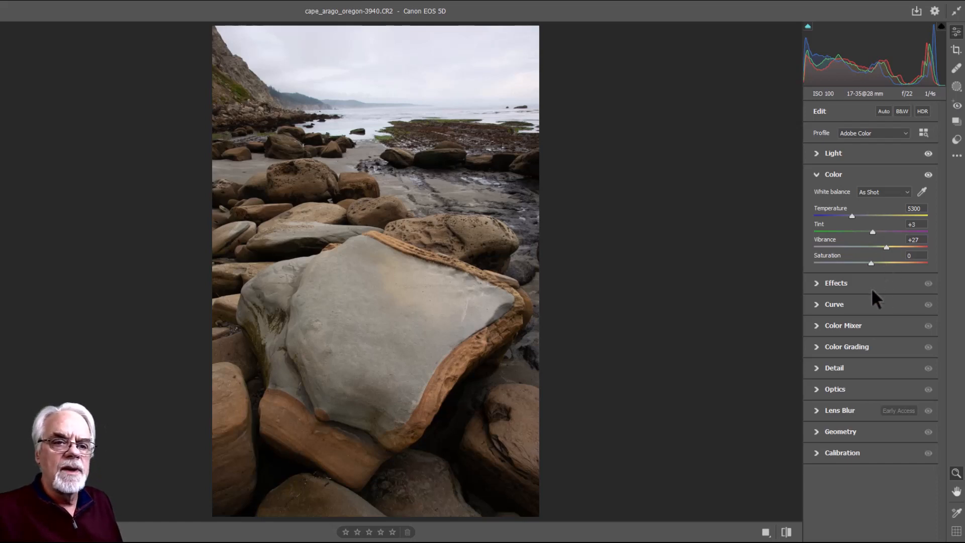
{"action": "left_click", "coordinate": [817, 282]}
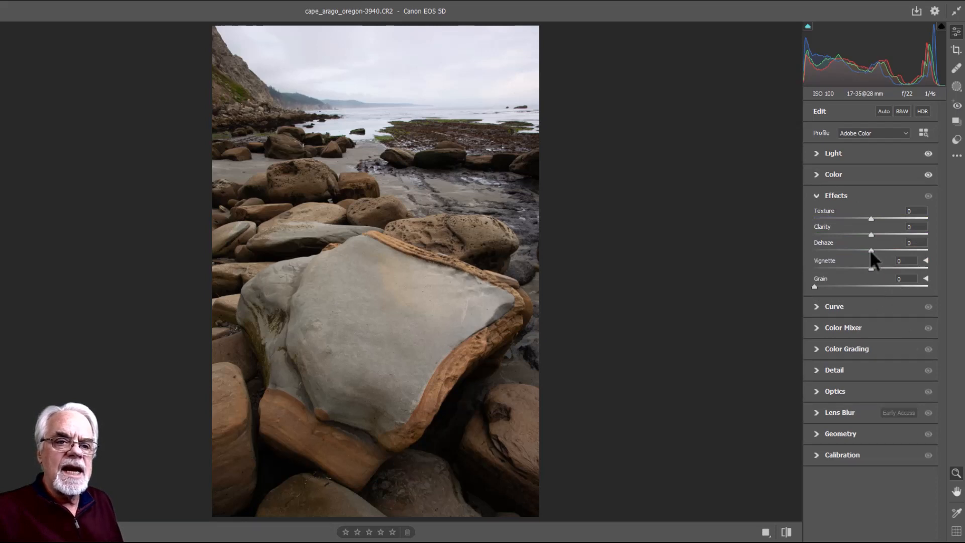
{"action": "left_click_drag", "start_coordinate": [871, 249], "coordinate": [929, 249]}
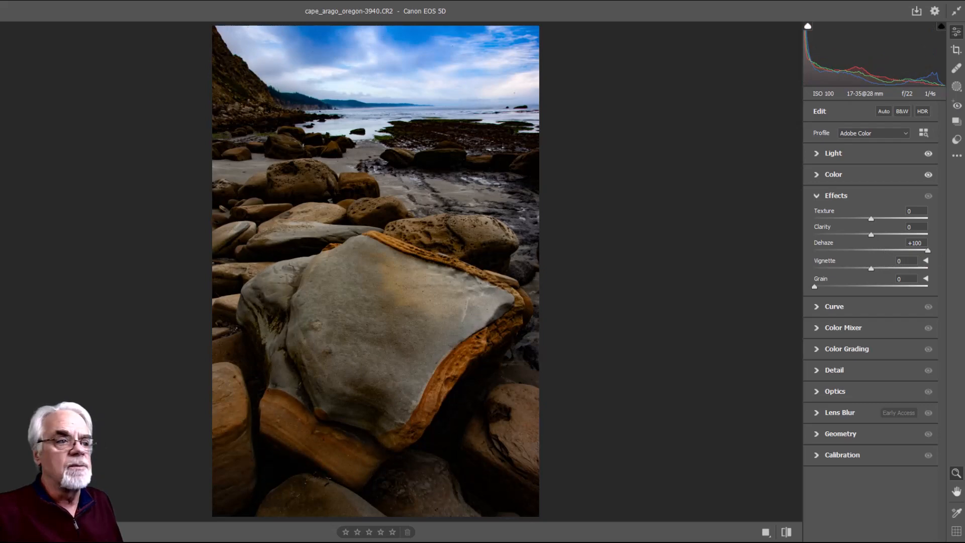
{"action": "left_click_drag", "start_coordinate": [925, 245], "coordinate": [879, 248]}
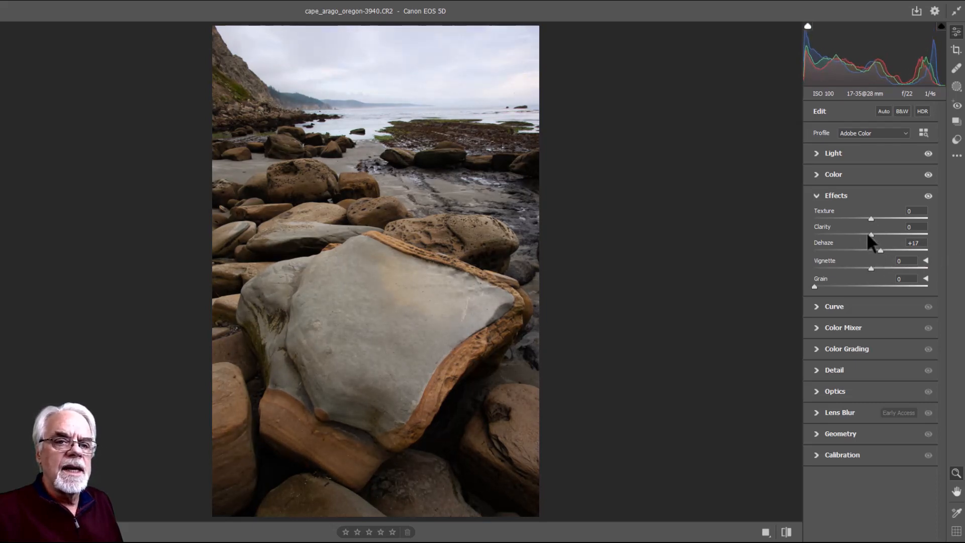
{"action": "left_click_drag", "start_coordinate": [869, 233], "coordinate": [878, 232]}
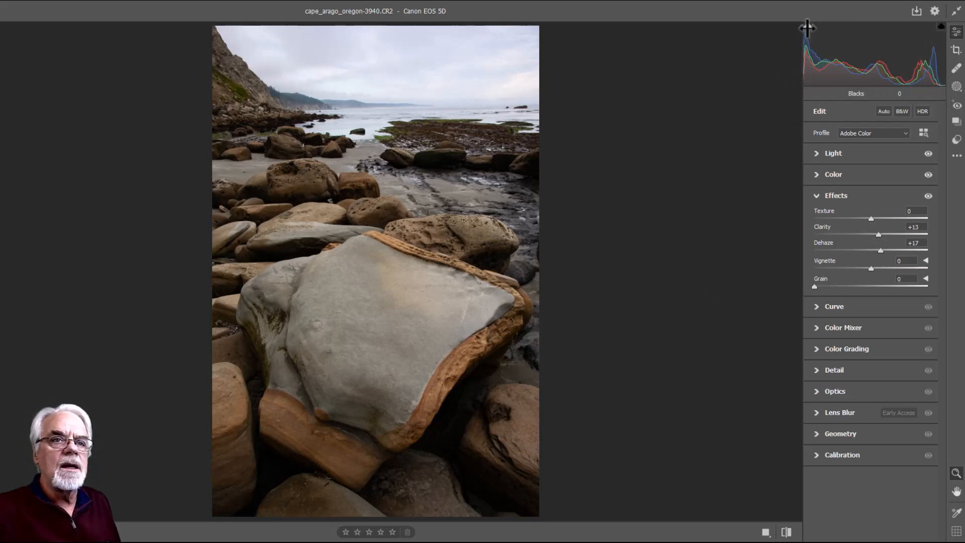
Check shadow clipping, lift Blacks to +31, and open the photo in Photoshop
{"action": "left_click", "coordinate": [808, 26]}
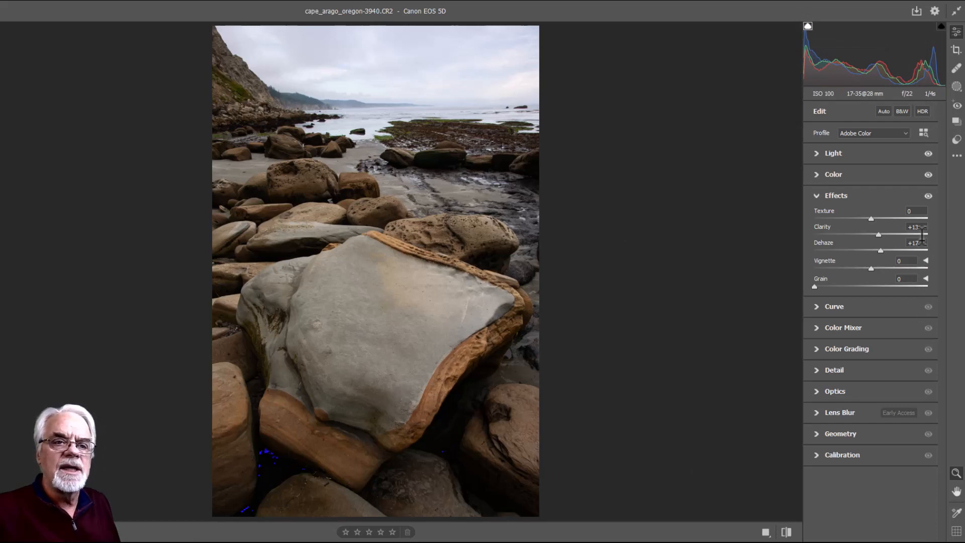
{"action": "left_click", "coordinate": [819, 154]}
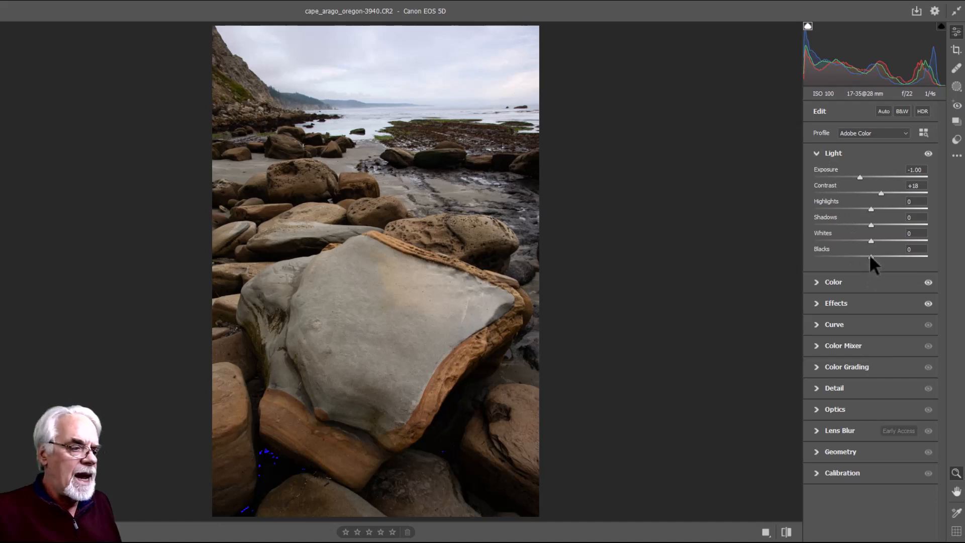
{"action": "left_click_drag", "start_coordinate": [878, 257], "coordinate": [887, 256]}
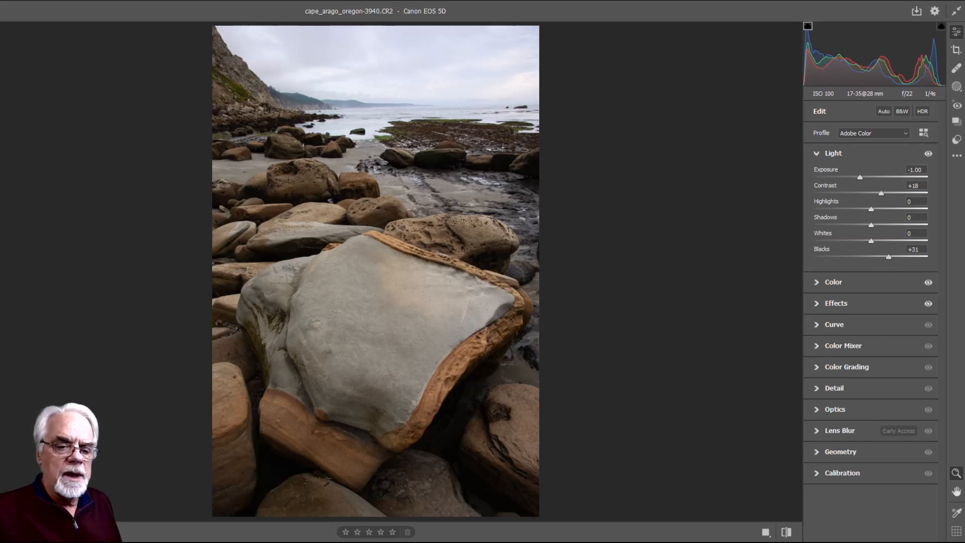
{"action": "key", "text": "Return"}
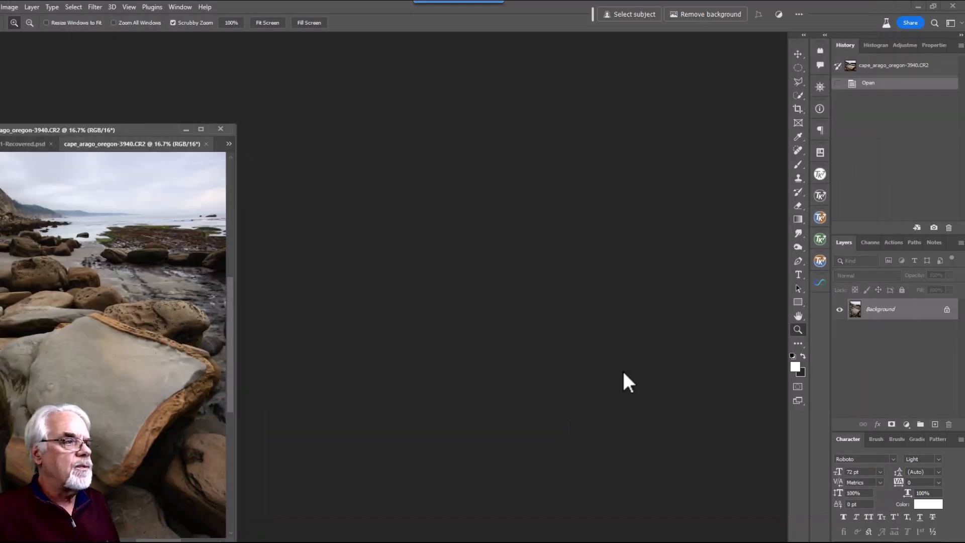
Dock the floating boulder photo as a tab in the document tab bar
{"action": "left_click_drag", "start_coordinate": [138, 130], "coordinate": [434, 40]}
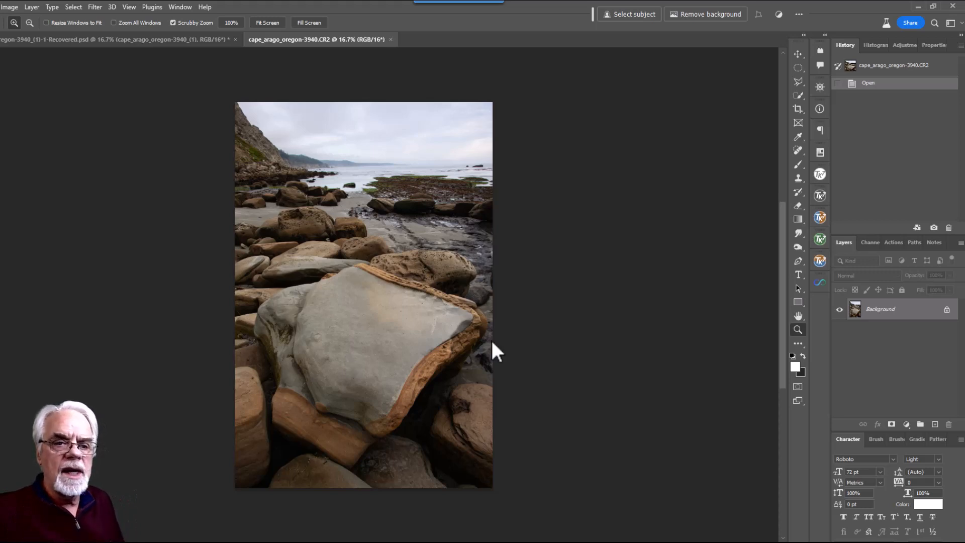
Quick-select the big grey boulder from its top down to its brown base, refining its right edge
{"action": "left_click", "coordinate": [800, 95]}
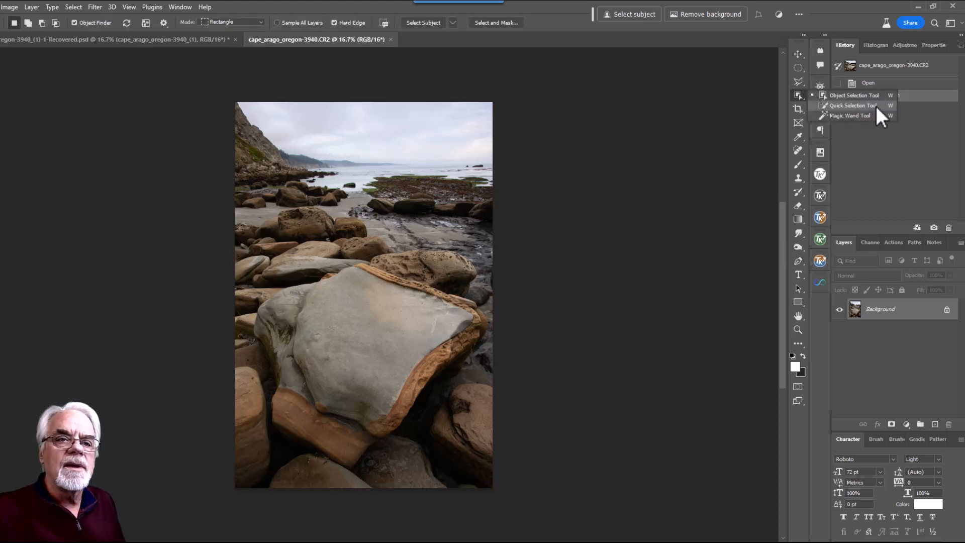
{"action": "left_click", "coordinate": [876, 105]}
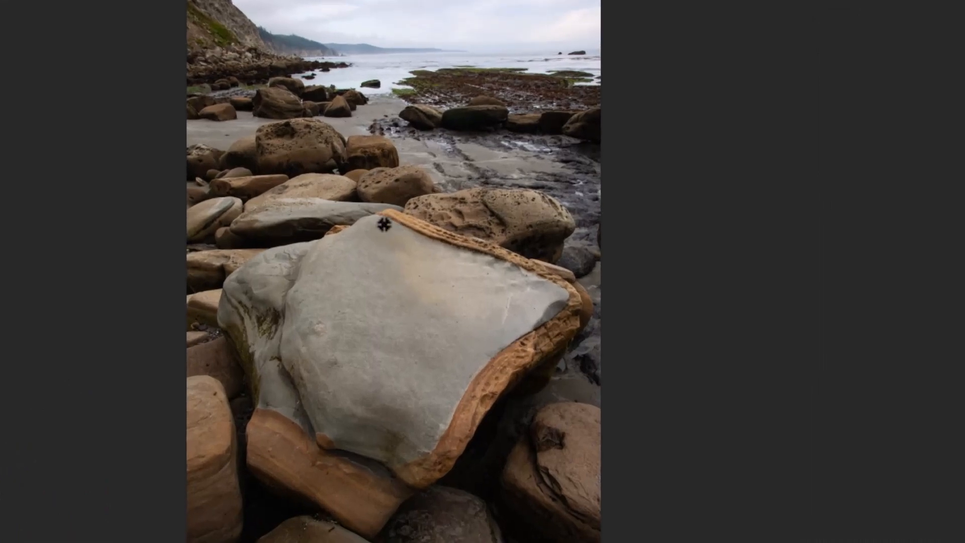
{"action": "mouse_move", "coordinate": [383, 224]}
{"action": "left_mouse_down"}
{"action": "mouse_move", "coordinate": [315, 263]}
{"action": "mouse_move", "coordinate": [263, 278]}
{"action": "mouse_move", "coordinate": [248, 297]}
{"action": "mouse_move", "coordinate": [275, 421]}
{"action": "mouse_move", "coordinate": [316, 475]}
{"action": "mouse_move", "coordinate": [369, 501]}
{"action": "mouse_move", "coordinate": [403, 452]}
{"action": "mouse_move", "coordinate": [536, 340]}
{"action": "mouse_move", "coordinate": [573, 326]}
{"action": "mouse_move", "coordinate": [581, 309]}
{"action": "mouse_move", "coordinate": [541, 303]}
{"action": "mouse_move", "coordinate": [495, 263]}
{"action": "mouse_move", "coordinate": [398, 221]}
{"action": "mouse_move", "coordinate": [353, 226]}
{"action": "left_mouse_up"}
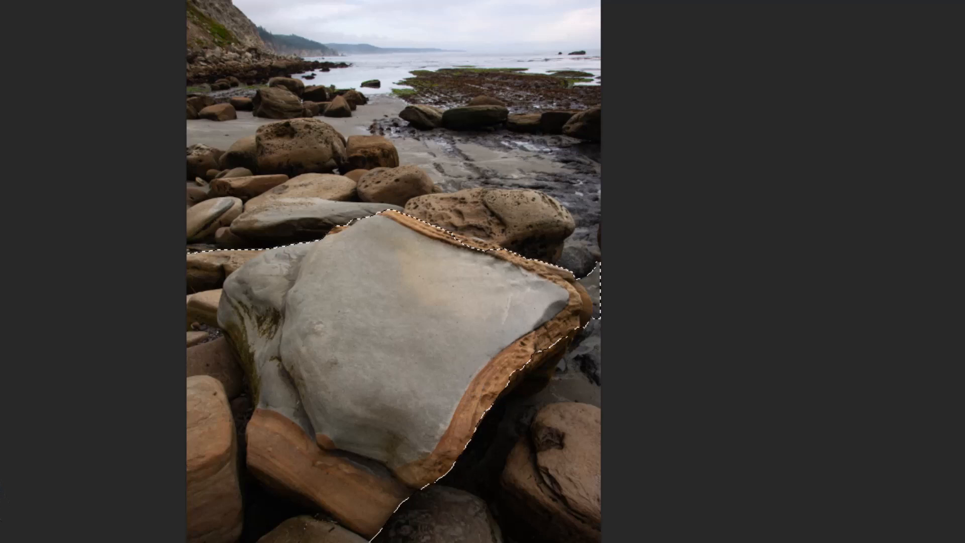
{"action": "mouse_move", "coordinate": [352, 540]}
{"action": "left_mouse_down"}
{"action": "mouse_move", "coordinate": [300, 509]}
{"action": "mouse_move", "coordinate": [242, 484]}
{"action": "mouse_move", "coordinate": [225, 454]}
{"action": "mouse_move", "coordinate": [233, 409]}
{"action": "mouse_move", "coordinate": [196, 341]}
{"action": "mouse_move", "coordinate": [193, 290]}
{"action": "mouse_move", "coordinate": [204, 266]}
{"action": "mouse_move", "coordinate": [241, 245]}
{"action": "left_mouse_up"}
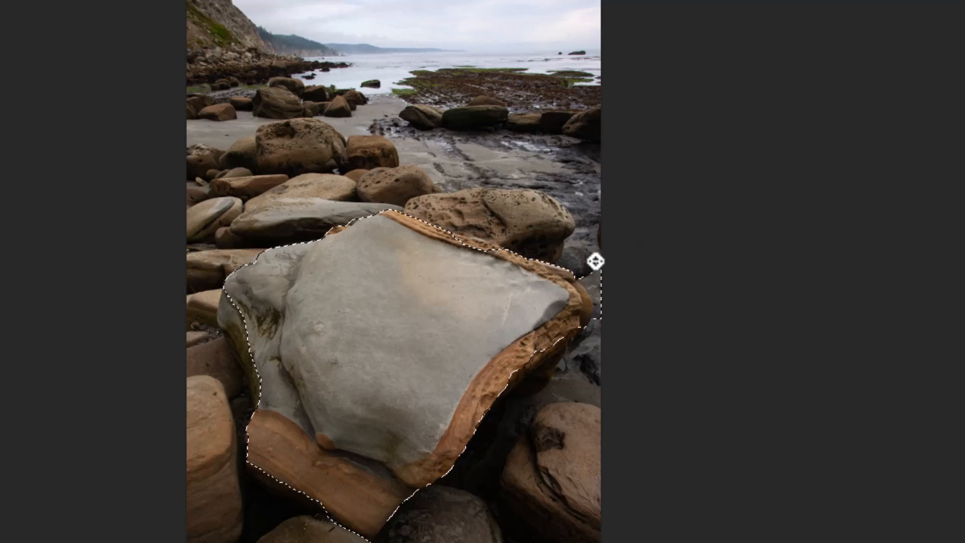
{"action": "left_click_drag", "start_coordinate": [587, 266], "coordinate": [601, 311]}
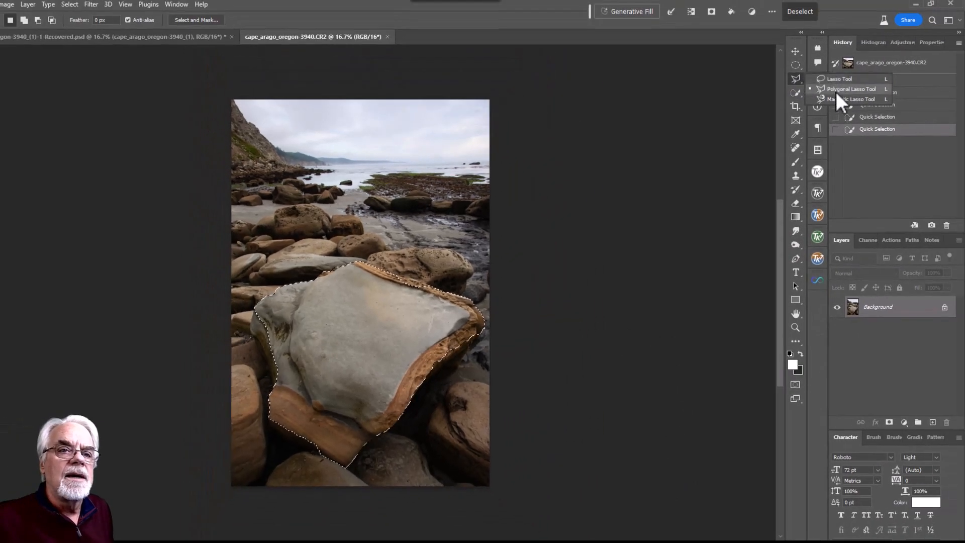
Add a Polygonal Lasso area along the boulder's right edge to the selection
{"action": "left_click", "coordinate": [957, 21]}
{"action": "key", "text": "shift"}
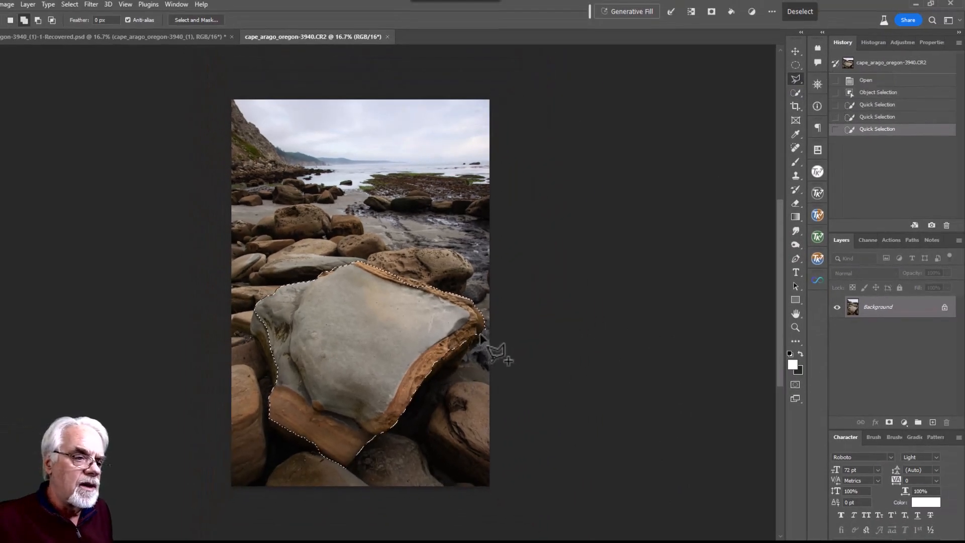
{"action": "left_click", "coordinate": [481, 335], "text": "shift"}
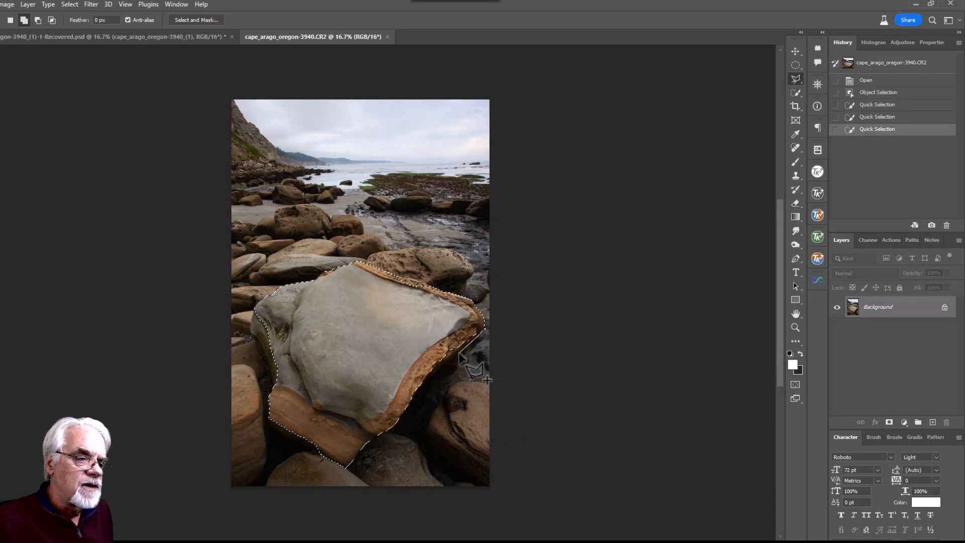
{"action": "left_click", "coordinate": [427, 377]}
{"action": "left_click", "coordinate": [430, 346]}
{"action": "left_click", "coordinate": [460, 315]}
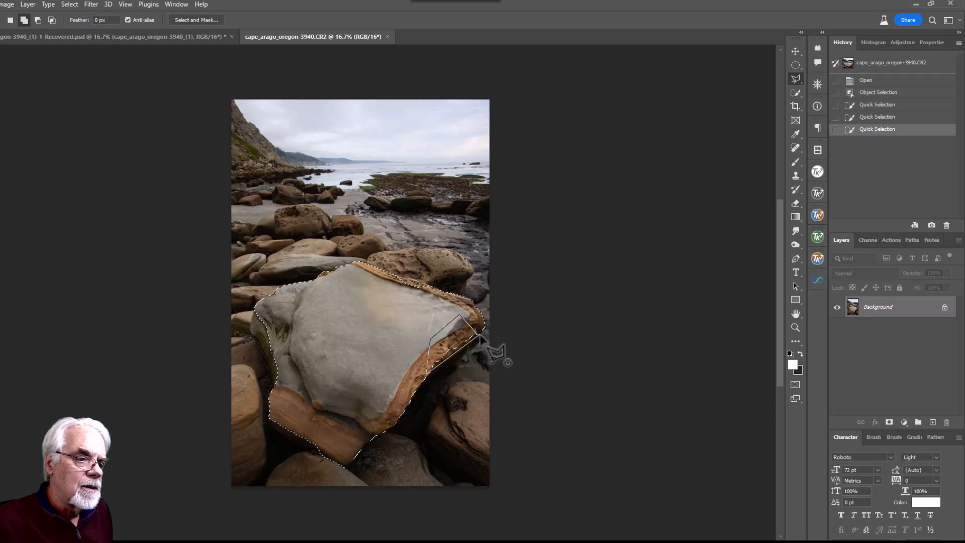
{"action": "left_click", "coordinate": [480, 335]}
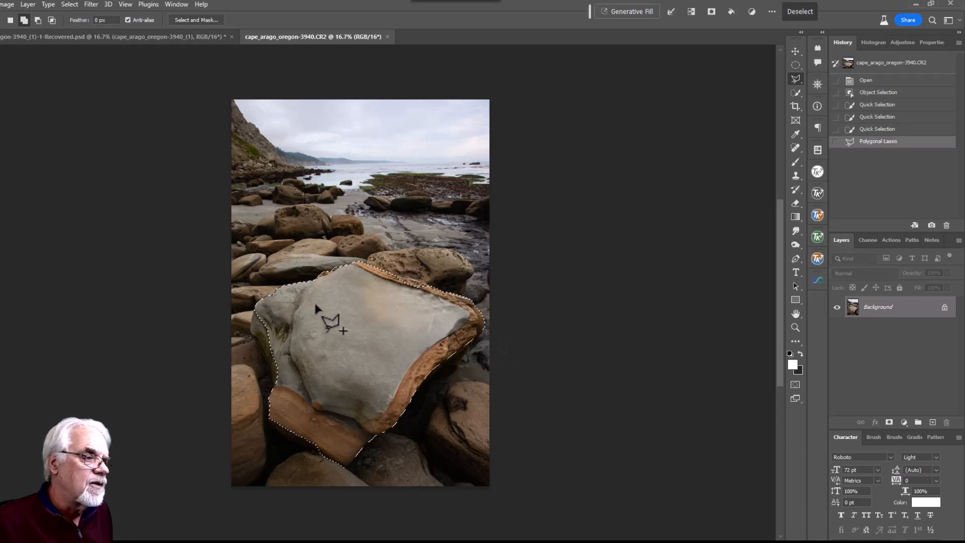
Lasso in the boulder's left edge and upper area to complete the selection
{"action": "left_click_drag", "start_coordinate": [792, 79], "coordinate": [856, 80]}
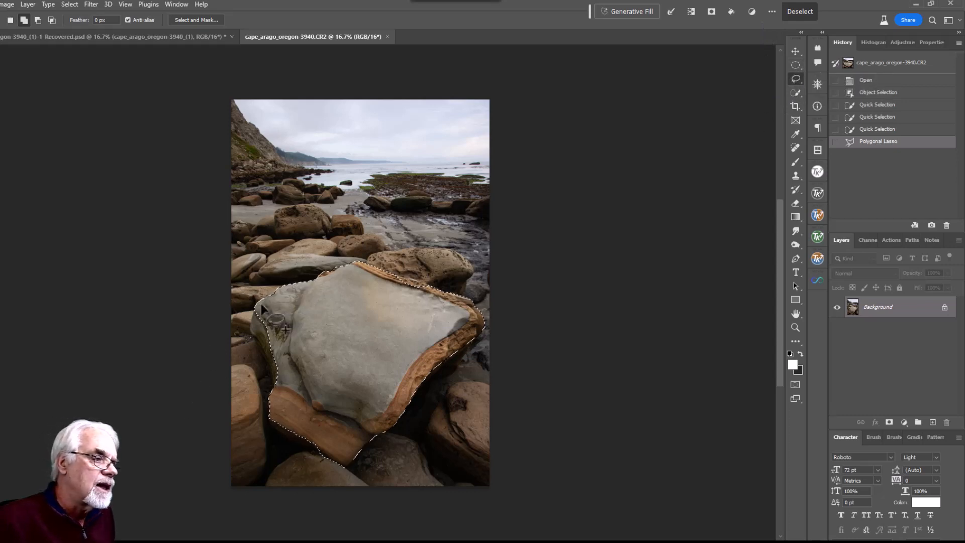
{"action": "key", "text": "alt"}
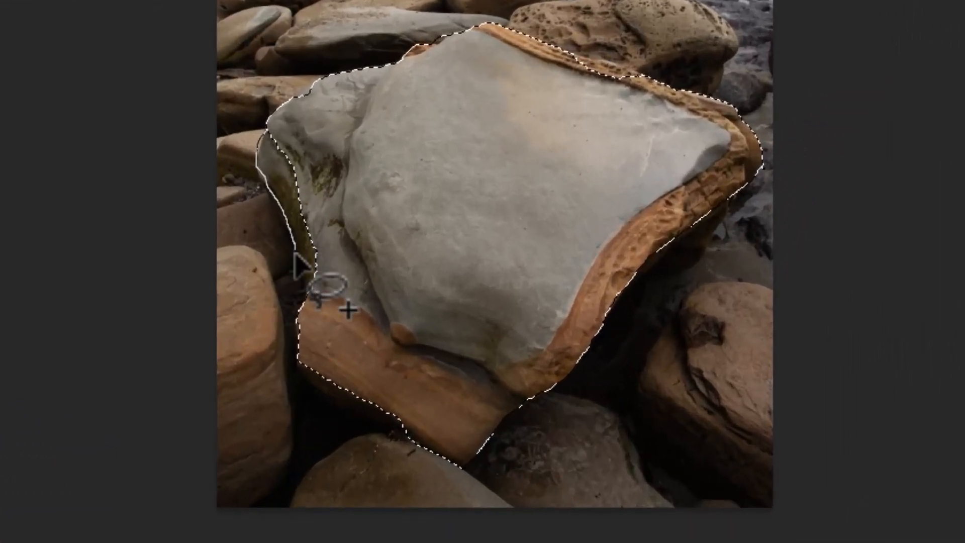
{"action": "mouse_move", "coordinate": [296, 254]}
{"action": "left_mouse_down"}
{"action": "mouse_move", "coordinate": [330, 324]}
{"action": "mouse_move", "coordinate": [392, 179]}
{"action": "mouse_move", "coordinate": [332, 141]}
{"action": "mouse_move", "coordinate": [266, 133]}
{"action": "left_mouse_up"}
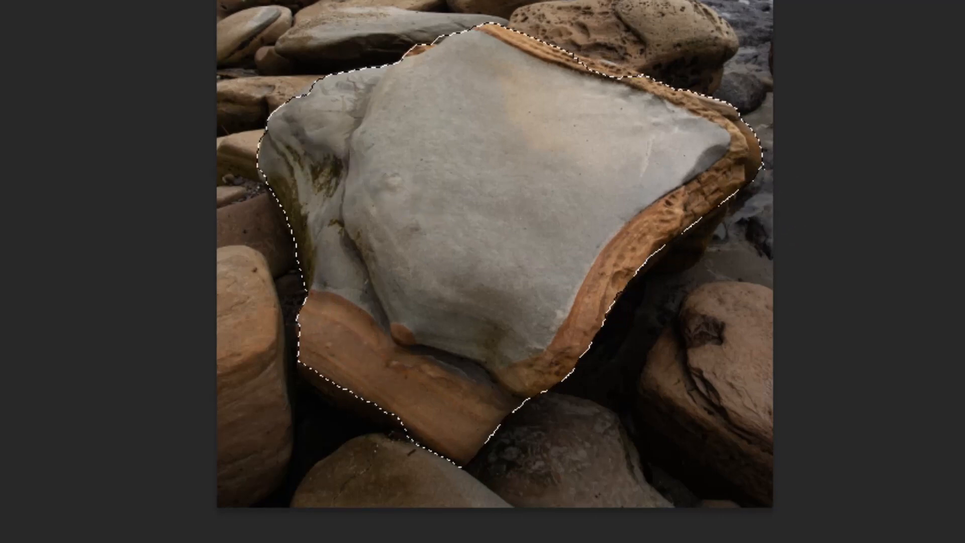
{"action": "mouse_move", "coordinate": [300, 363]}
{"action": "left_mouse_down"}
{"action": "mouse_move", "coordinate": [402, 432]}
{"action": "mouse_move", "coordinate": [420, 418]}
{"action": "mouse_move", "coordinate": [409, 386]}
{"action": "mouse_move", "coordinate": [348, 362]}
{"action": "mouse_move", "coordinate": [301, 372]}
{"action": "left_mouse_up"}
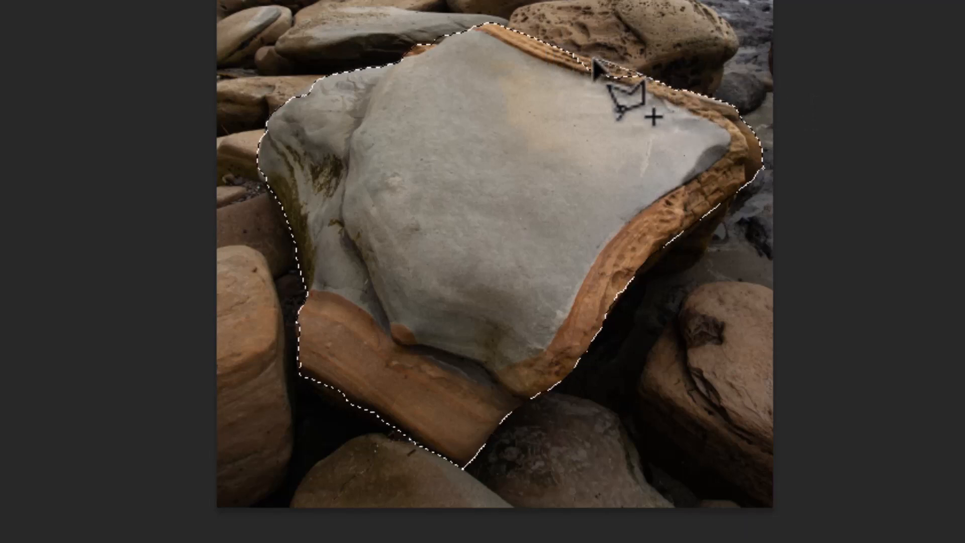
{"action": "left_click", "coordinate": [560, 49]}
{"action": "left_click", "coordinate": [567, 147]}
{"action": "left_click", "coordinate": [674, 130]}
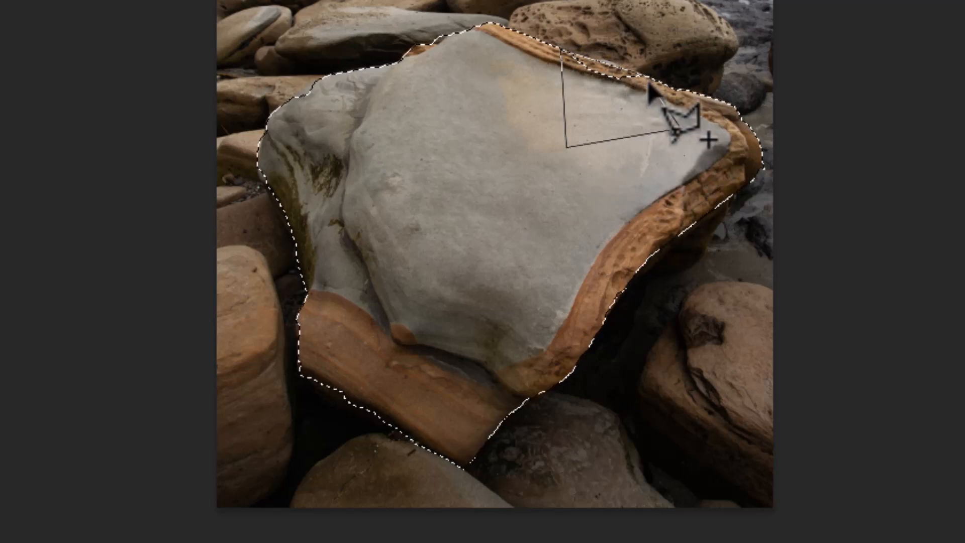
{"action": "left_click", "coordinate": [672, 134], "text": "ctrl"}
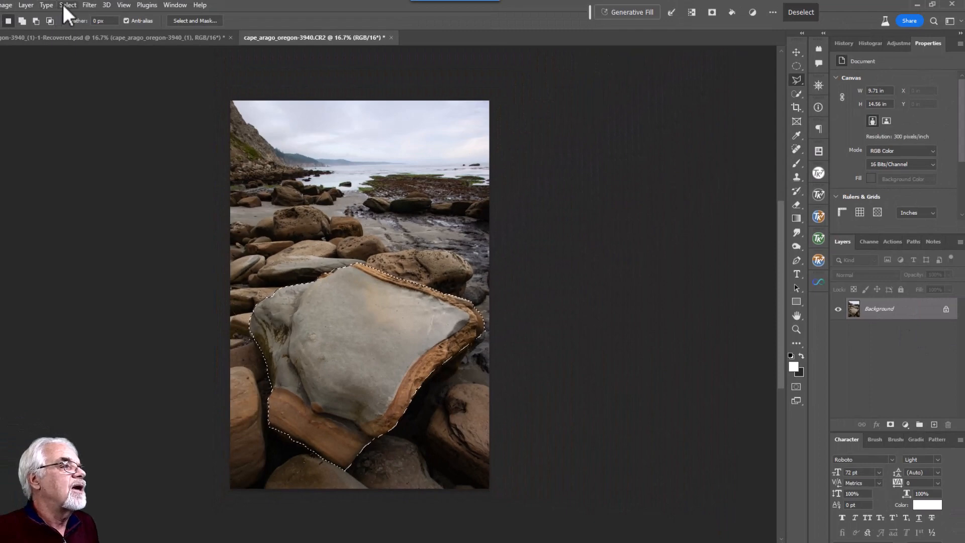
Save the boulder selection as a channel named 'ro'
{"action": "left_click", "coordinate": [64, 5]}
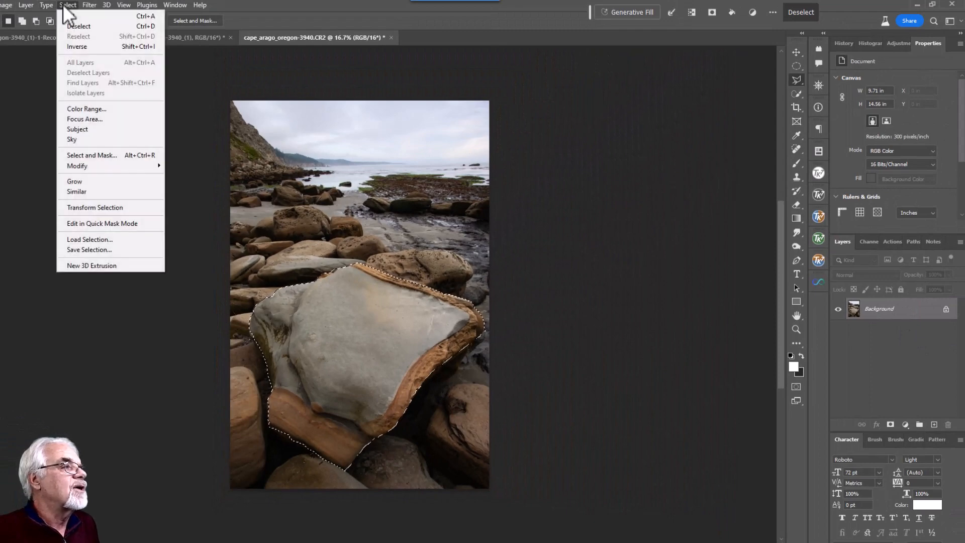
{"action": "left_click", "coordinate": [84, 248]}
{"action": "type", "text": "rock"}
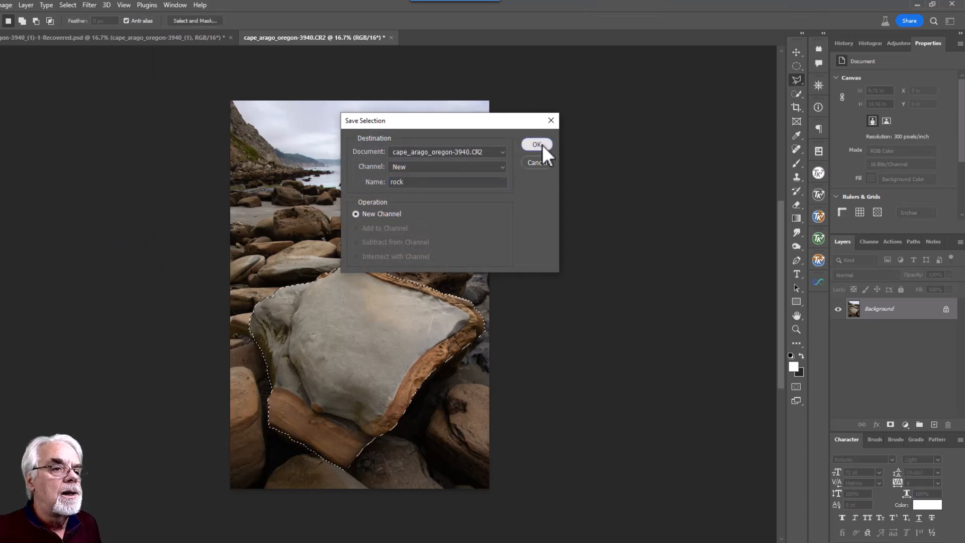
{"action": "left_click", "coordinate": [537, 144]}
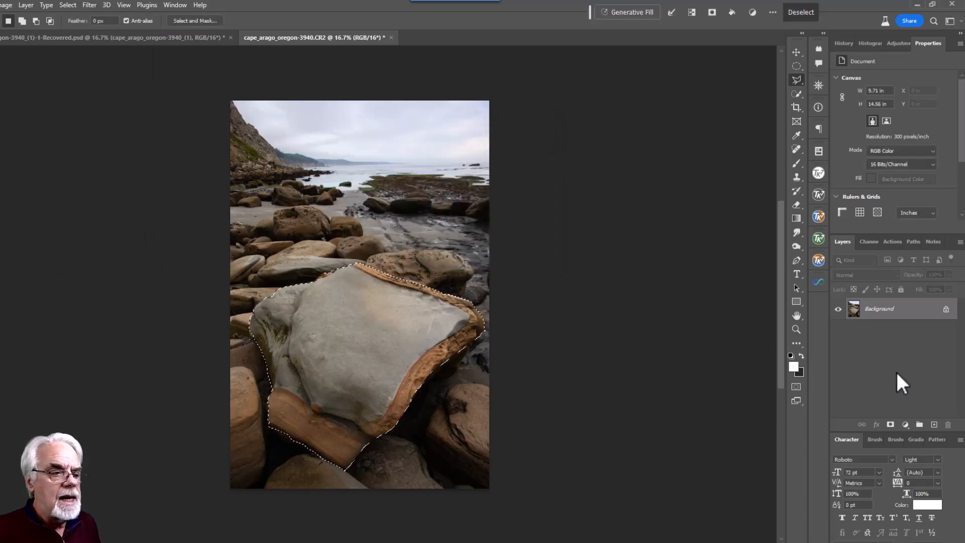
Add a Curves 1 adjustment masked to the boulder and check its mask
{"action": "left_click", "coordinate": [906, 425]}
{"action": "left_click", "coordinate": [924, 283]}
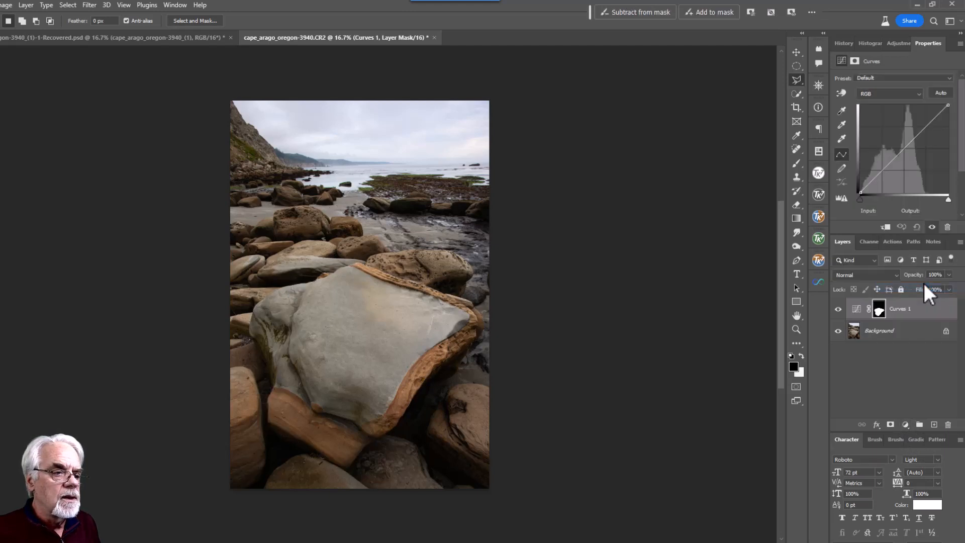
{"action": "left_click", "coordinate": [878, 311], "text": "alt"}
{"action": "left_click", "coordinate": [879, 310], "text": "alt"}
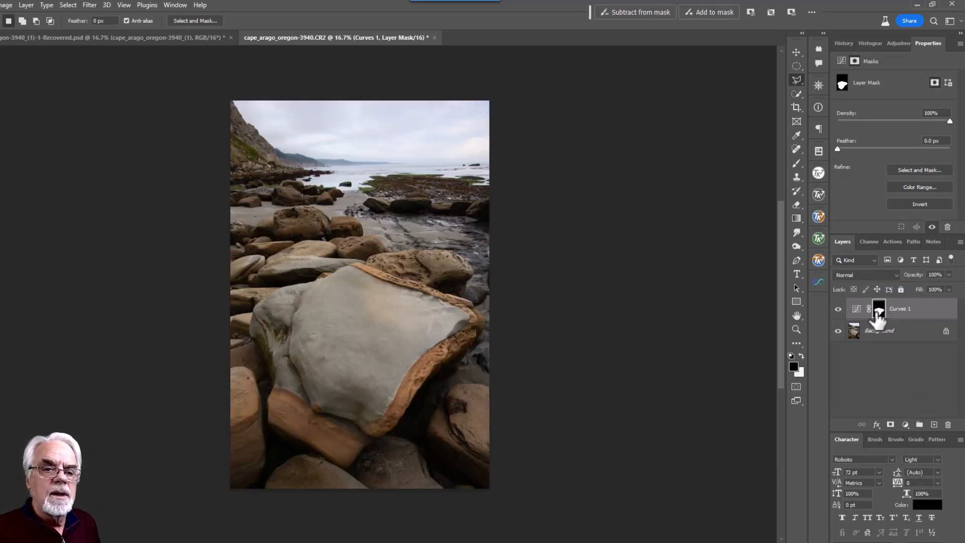
Shape an S-curve in Curves 1, darkening shadows and lifting highlights, then compare before and after
{"action": "left_click", "coordinate": [855, 314]}
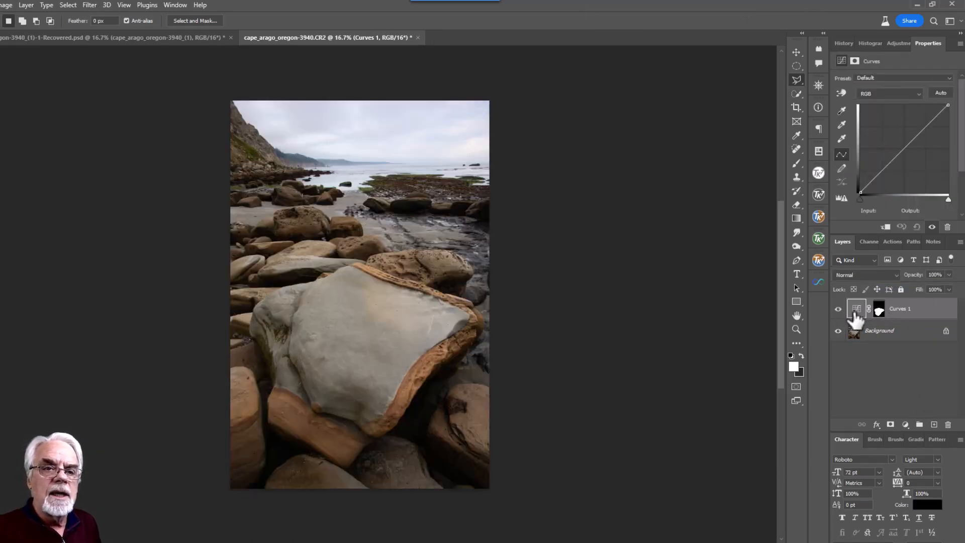
{"action": "left_click", "coordinate": [905, 149]}
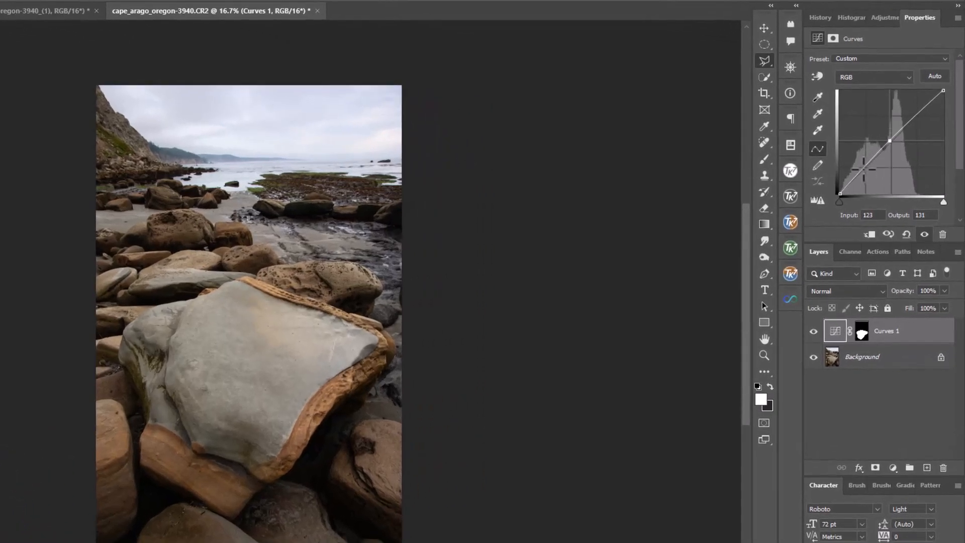
{"action": "left_click", "coordinate": [864, 167]}
{"action": "left_click_drag", "start_coordinate": [865, 168], "coordinate": [868, 172]}
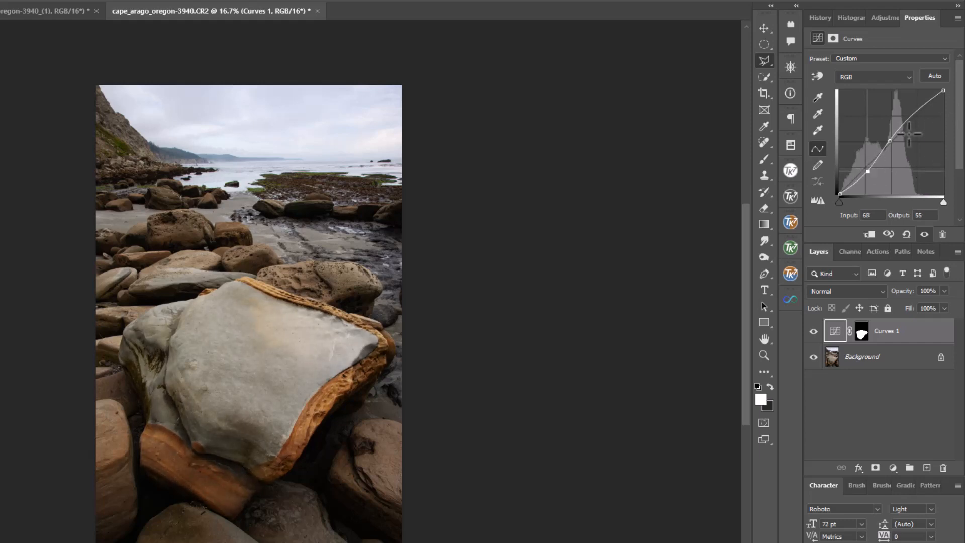
{"action": "left_click_drag", "start_coordinate": [888, 138], "coordinate": [919, 107]}
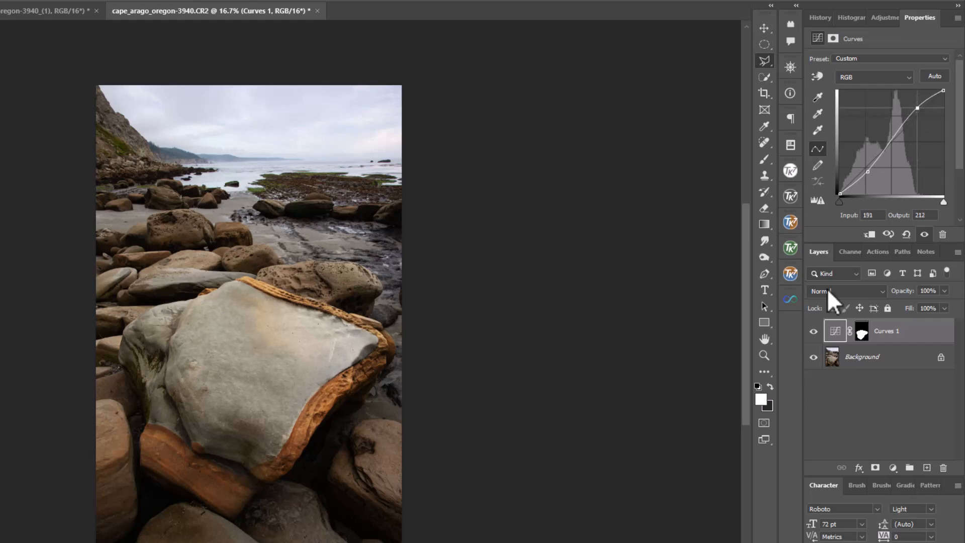
{"action": "left_click", "coordinate": [814, 332]}
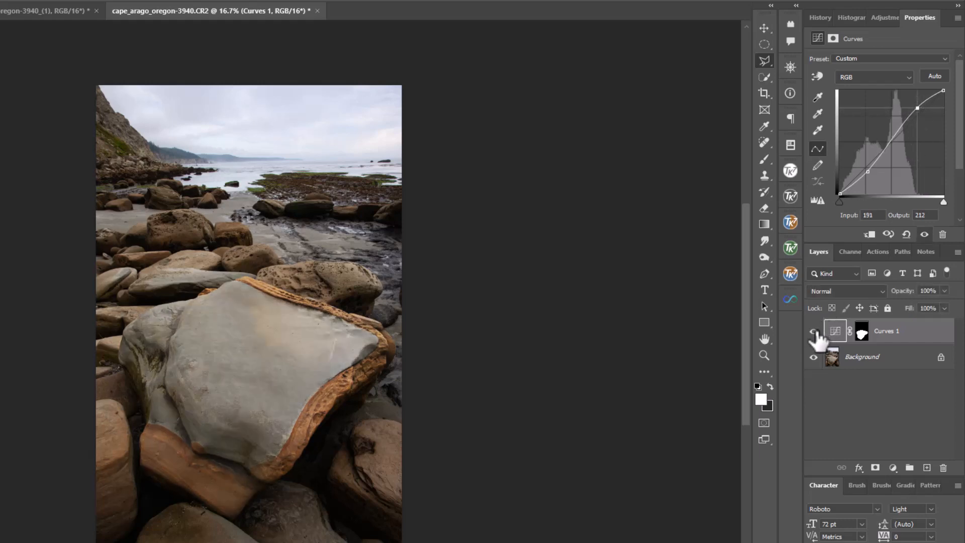
{"action": "left_click", "coordinate": [814, 332]}
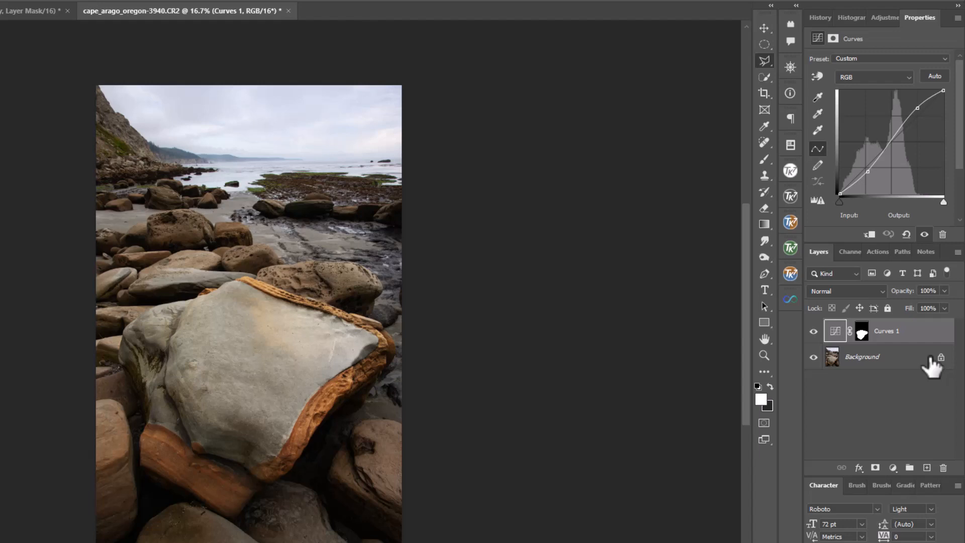
Load the Curves 1 boulder mask as a selection and invert it to select the surroundings
{"action": "left_click", "coordinate": [862, 333]}
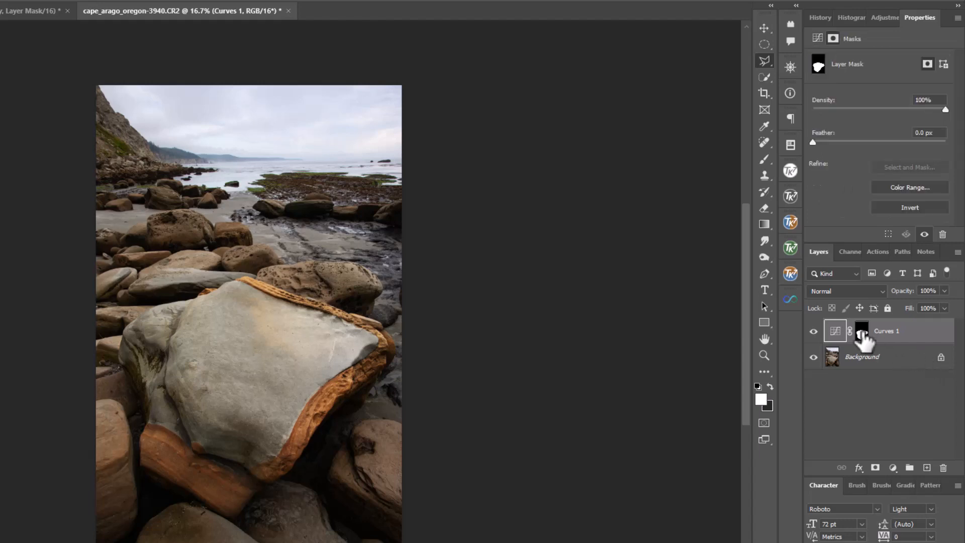
{"action": "left_click", "coordinate": [863, 334], "text": "ctrl"}
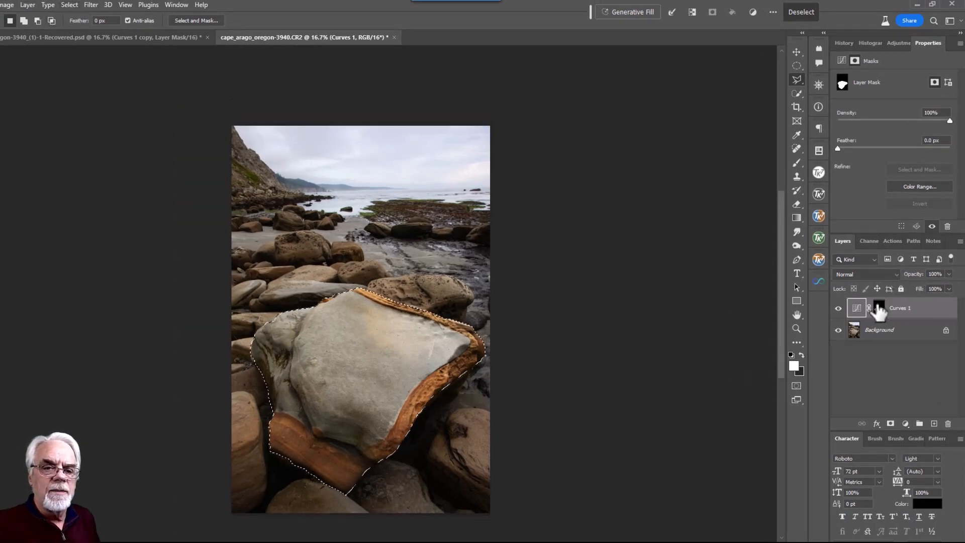
{"action": "left_click", "coordinate": [878, 308]}
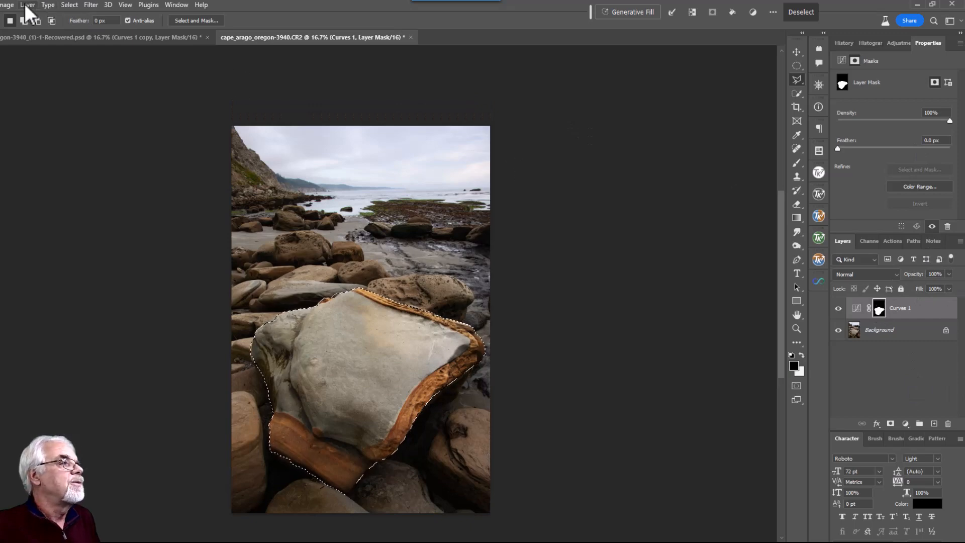
{"action": "left_click", "coordinate": [68, 5]}
{"action": "left_click", "coordinate": [71, 48]}
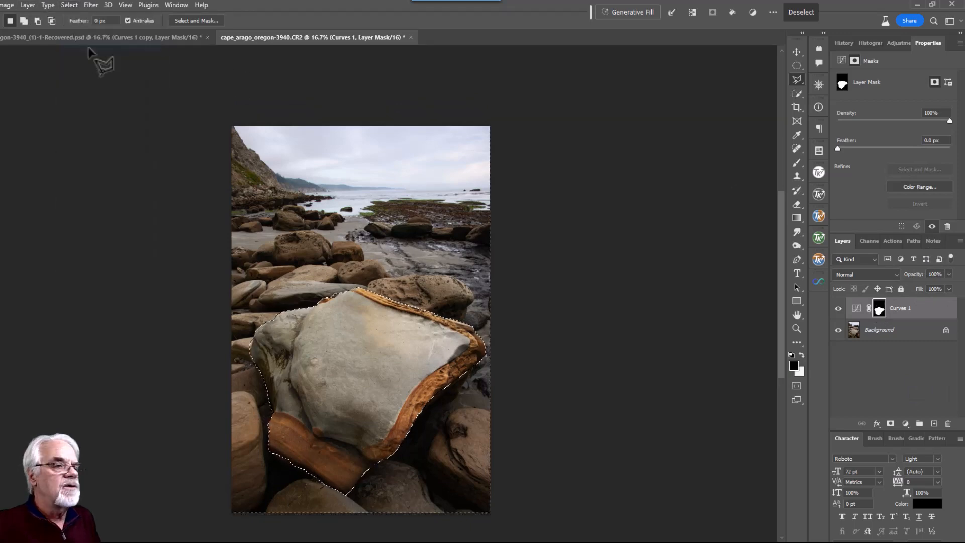
{"action": "left_click", "coordinate": [906, 424]}
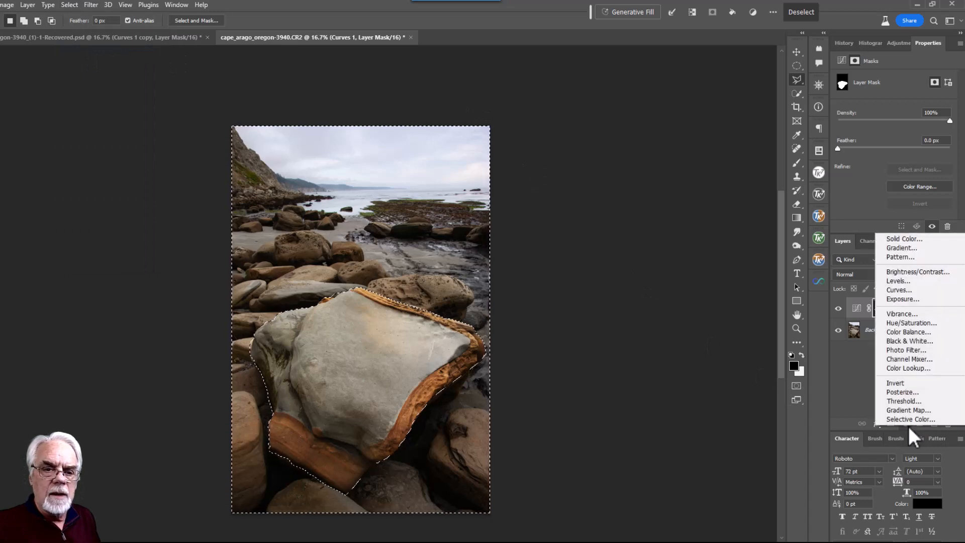
Create Curves 2 from the inverted selection and inspect its everything-but-boulder mask
{"action": "left_click", "coordinate": [903, 291]}
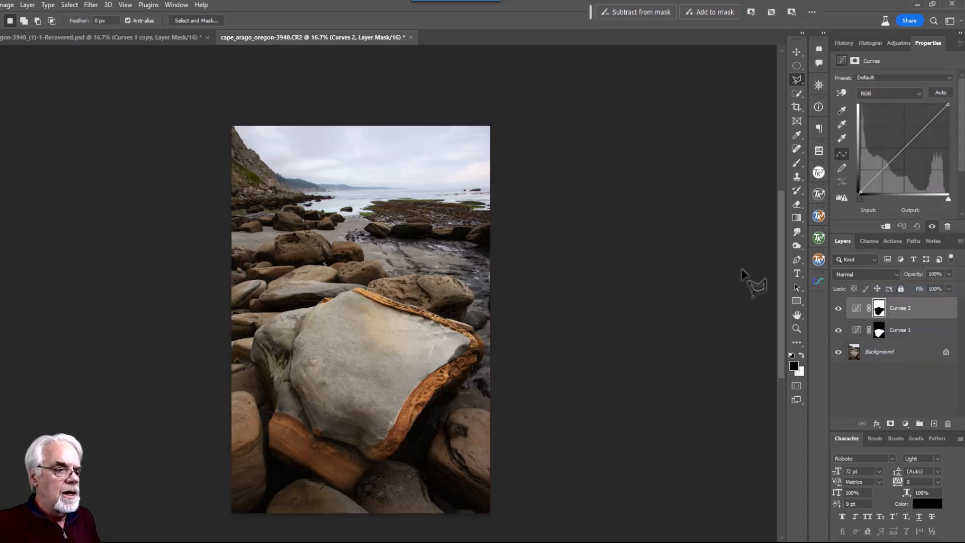
{"action": "left_click", "coordinate": [879, 311], "text": "shift"}
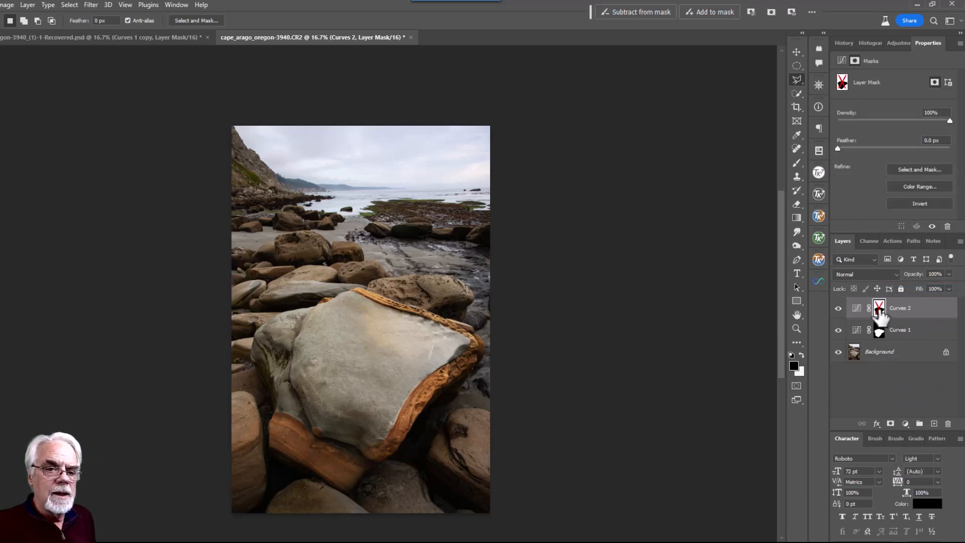
{"action": "left_click", "coordinate": [879, 311], "text": "shift"}
{"action": "left_click", "coordinate": [879, 312], "text": "alt"}
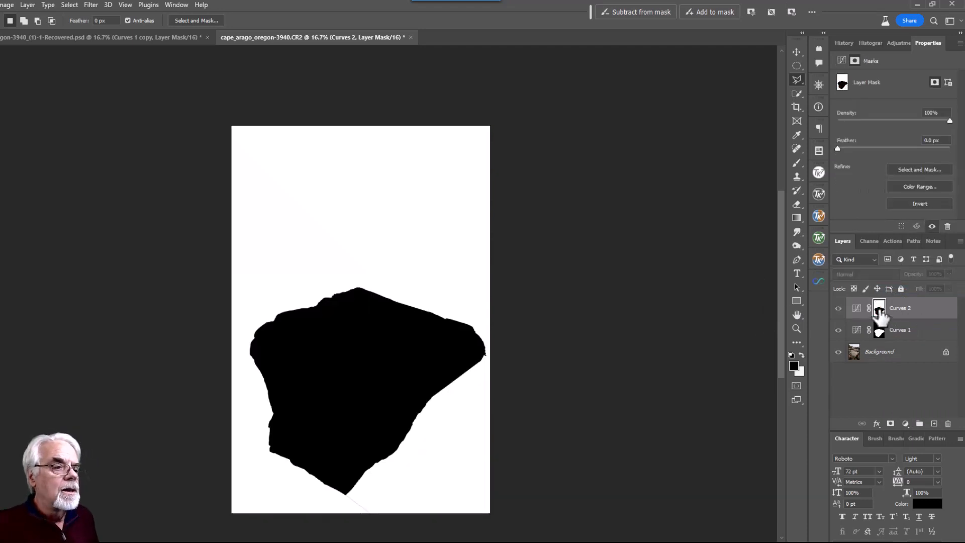
{"action": "left_click", "coordinate": [879, 312], "text": "alt"}
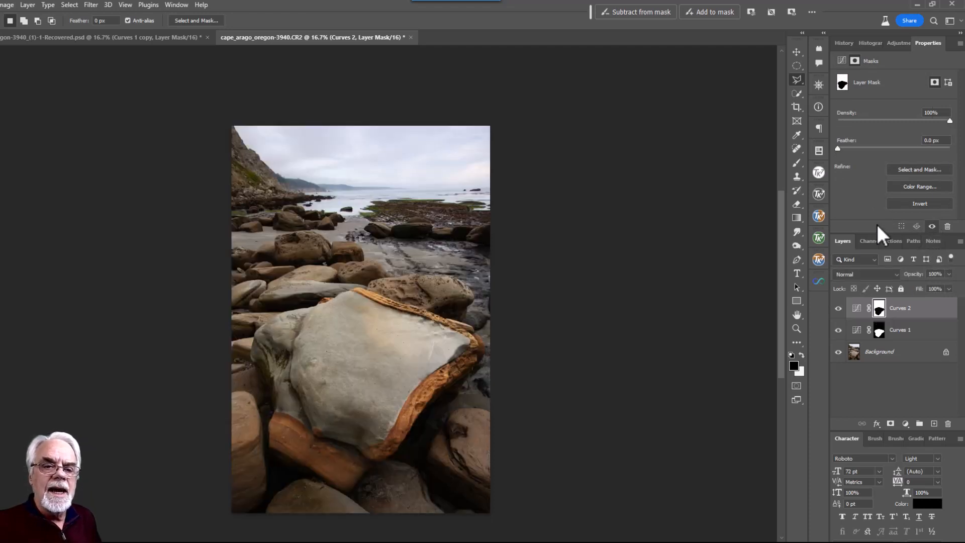
{"action": "left_click", "coordinate": [858, 308]}
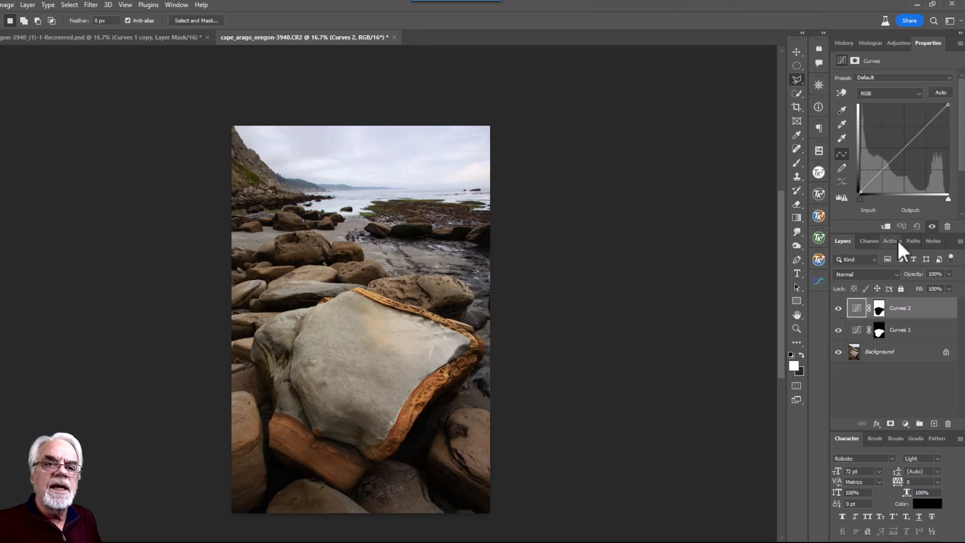
Apply the Medium Contrast (RGB) preset to Curves 2, lift its upper curve, and set opacity to 75%
{"action": "left_click", "coordinate": [949, 77]}
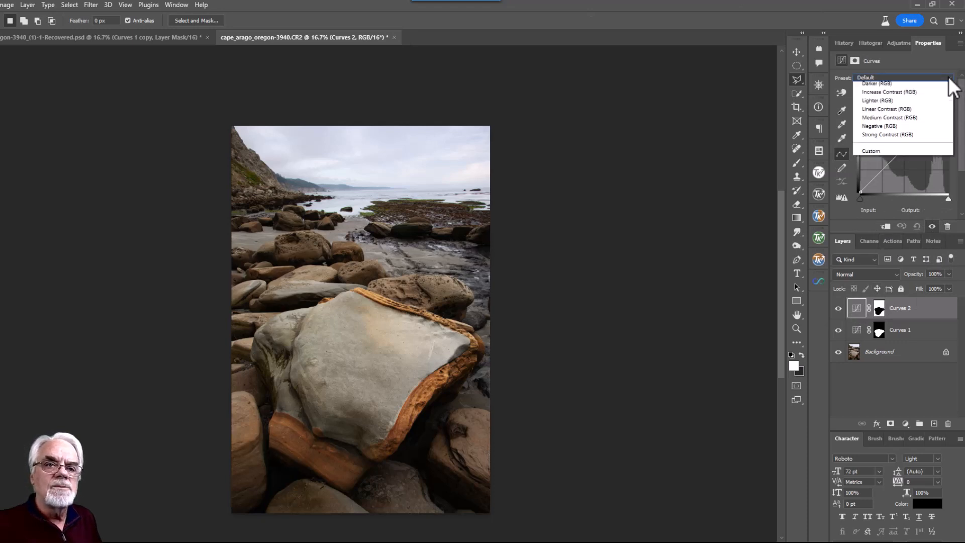
{"action": "left_click", "coordinate": [897, 159]}
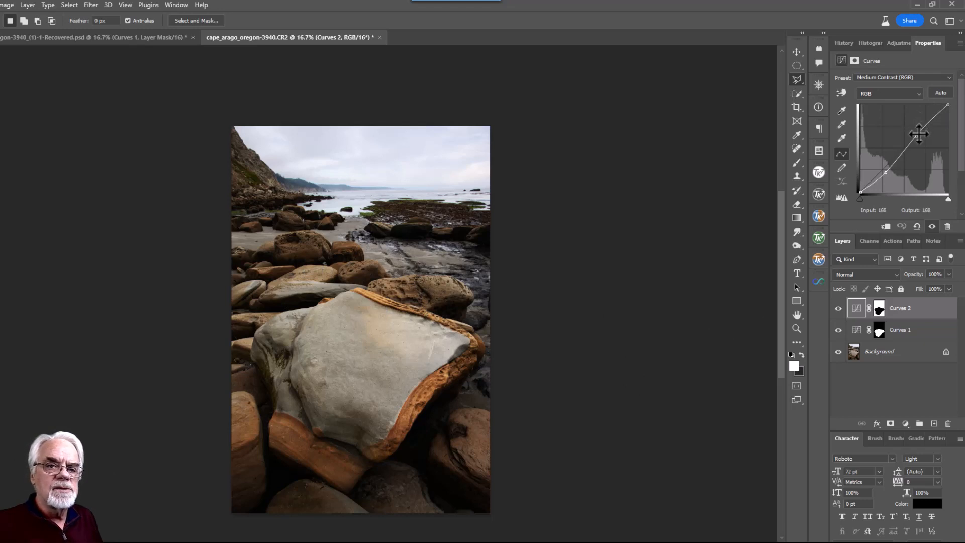
{"action": "left_click_drag", "start_coordinate": [918, 136], "coordinate": [920, 125]}
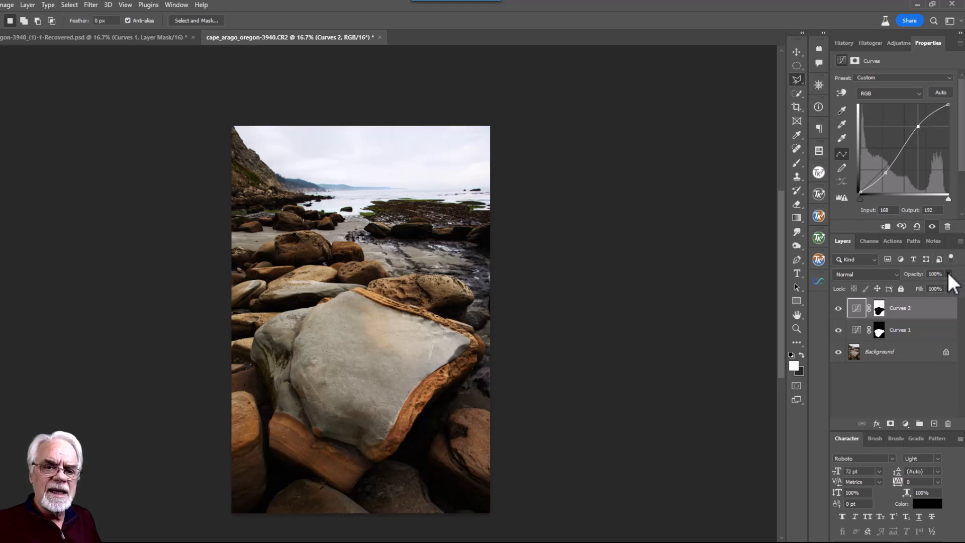
{"action": "left_click_drag", "start_coordinate": [939, 285], "coordinate": [922, 285]}
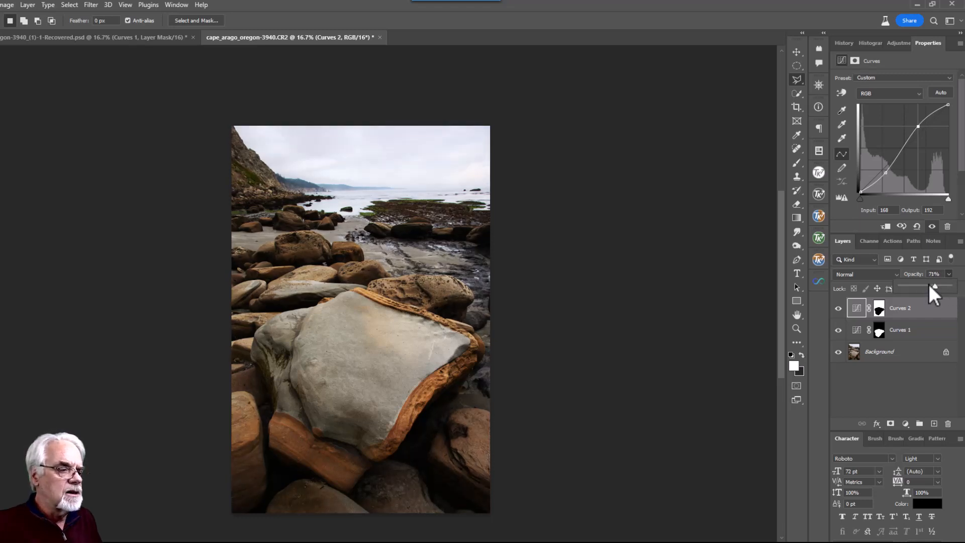
{"action": "mouse_move", "coordinate": [930, 285]}
{"action": "left_mouse_down"}
{"action": "mouse_move", "coordinate": [901, 286]}
{"action": "mouse_move", "coordinate": [937, 280]}
{"action": "left_mouse_up"}
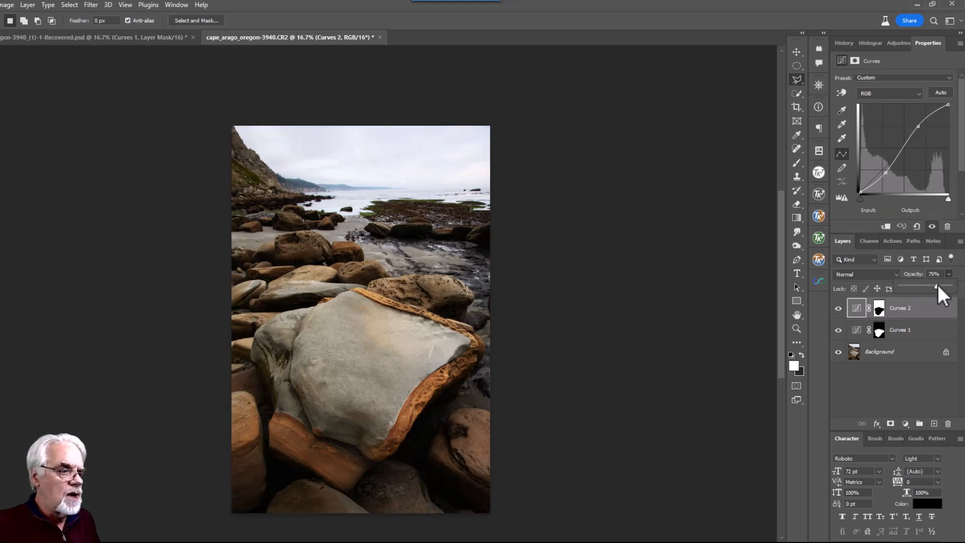
{"action": "left_click", "coordinate": [839, 309]}
{"action": "left_click", "coordinate": [839, 309]}
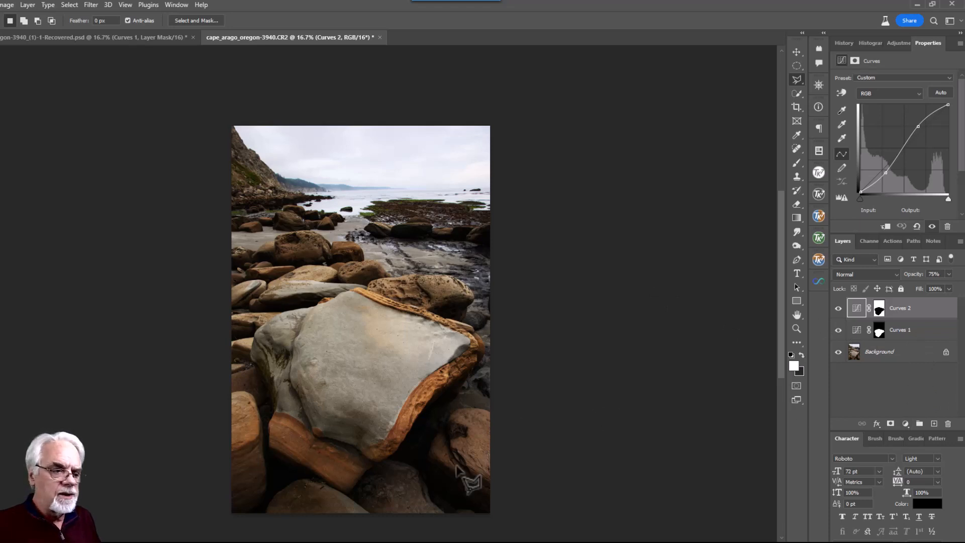
{"action": "left_click", "coordinate": [890, 425]}
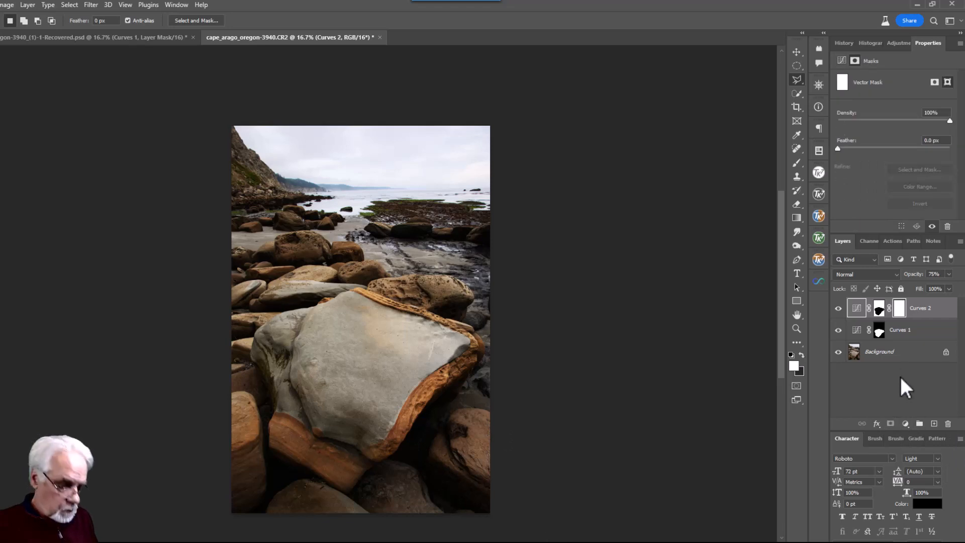
{"action": "key", "text": "ctrl+z"}
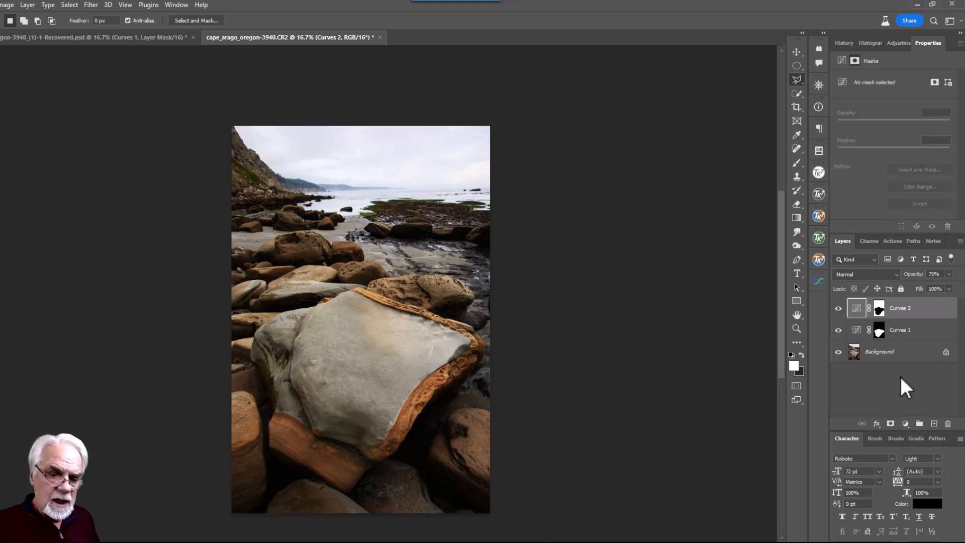
{"action": "left_click", "coordinate": [906, 423]}
{"action": "left_click", "coordinate": [896, 286]}
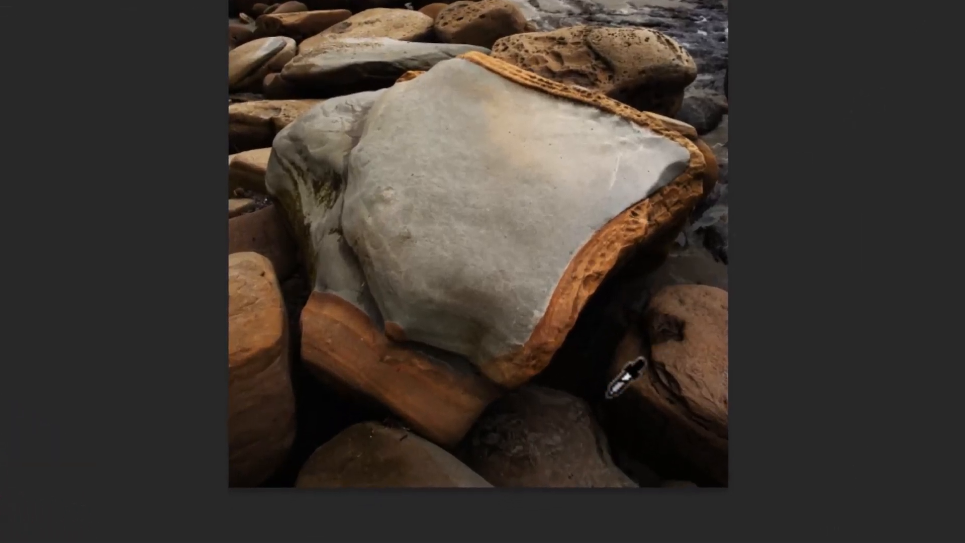
{"action": "mouse_move", "coordinate": [588, 384]}
{"action": "left_mouse_down"}
{"action": "mouse_move", "coordinate": [585, 346]}
{"action": "mouse_move", "coordinate": [601, 383]}
{"action": "mouse_move", "coordinate": [595, 352]}
{"action": "mouse_move", "coordinate": [595, 378]}
{"action": "left_mouse_up"}
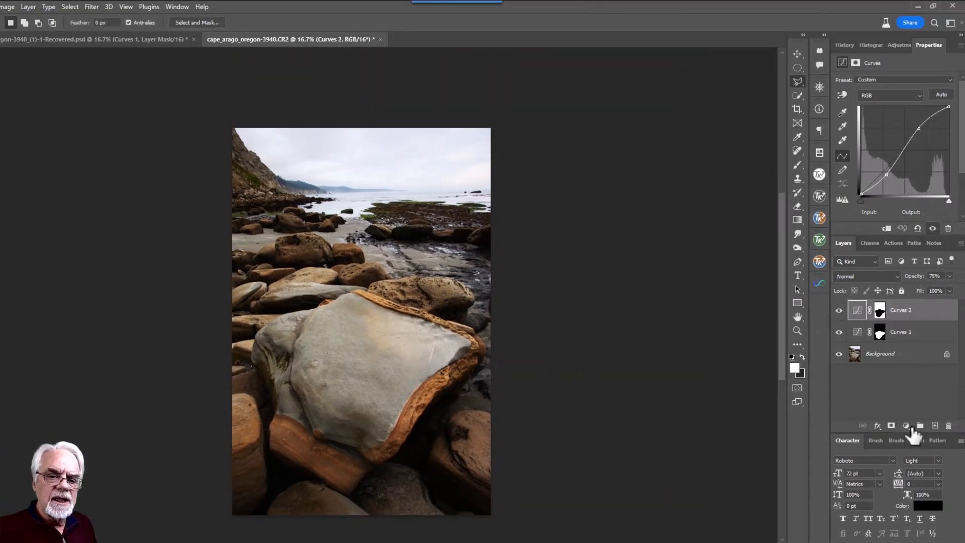
Add Hue/Saturation 1, copy the Curves 1 boulder mask onto it, and set Saturation to +15
{"action": "left_click", "coordinate": [908, 426]}
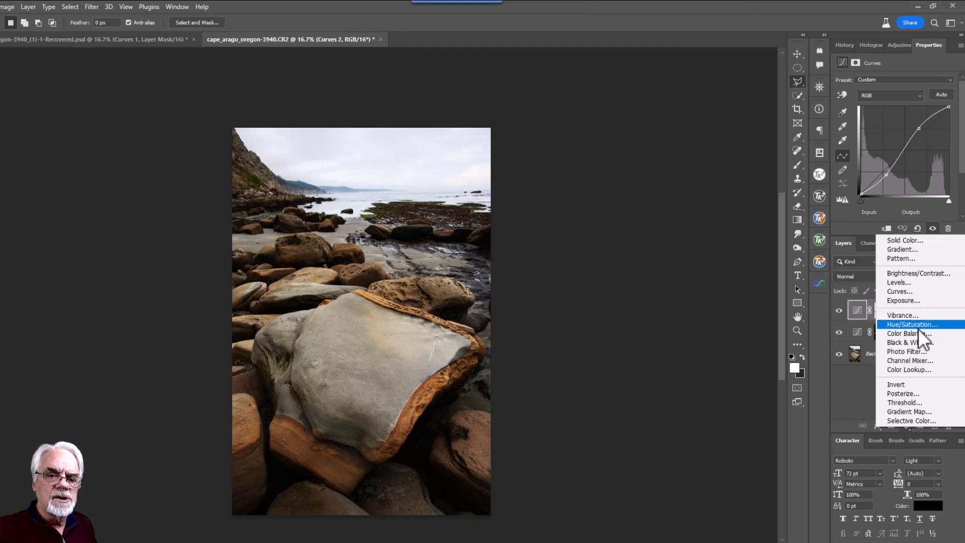
{"action": "left_click", "coordinate": [922, 324]}
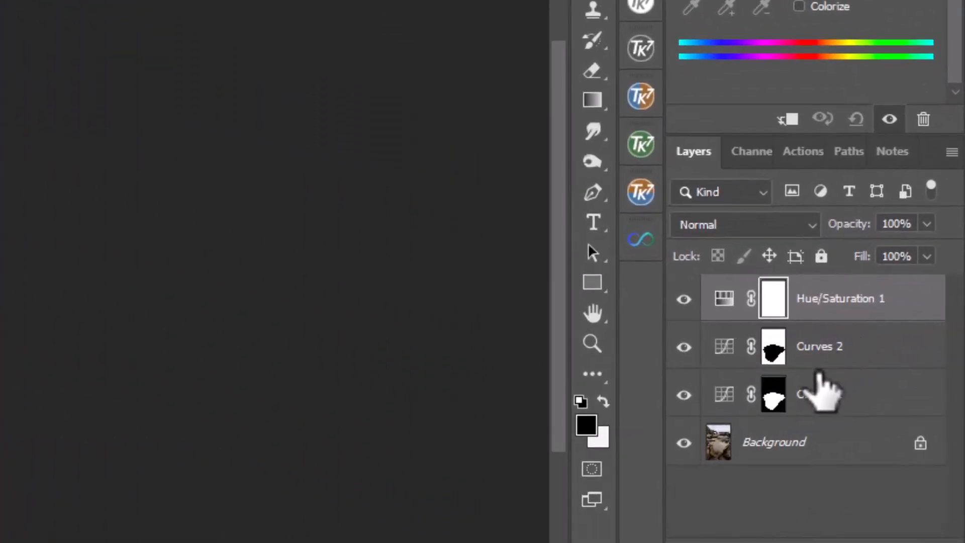
{"action": "left_click", "coordinate": [779, 400]}
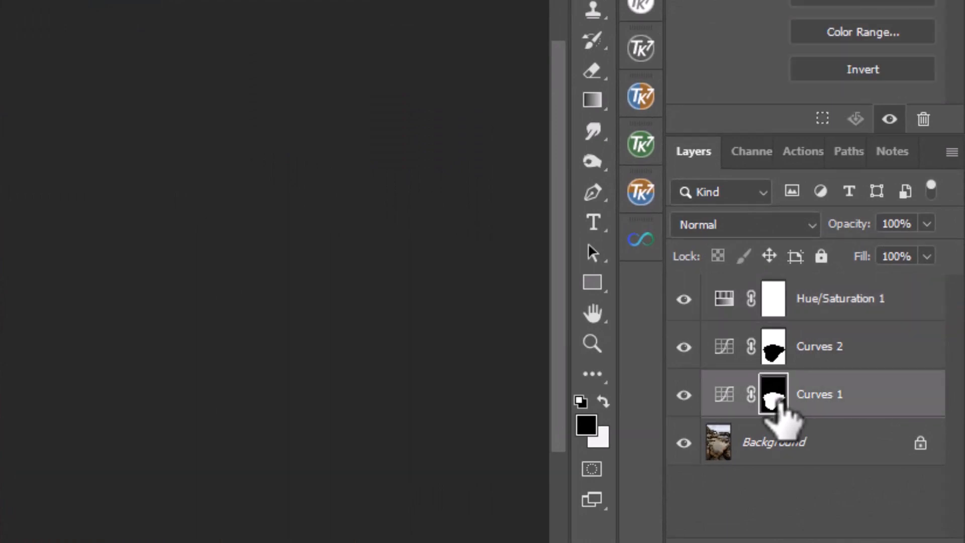
{"action": "left_click_drag", "start_coordinate": [779, 401], "coordinate": [781, 324]}
{"action": "left_click_drag", "start_coordinate": [781, 297], "coordinate": [776, 294]}
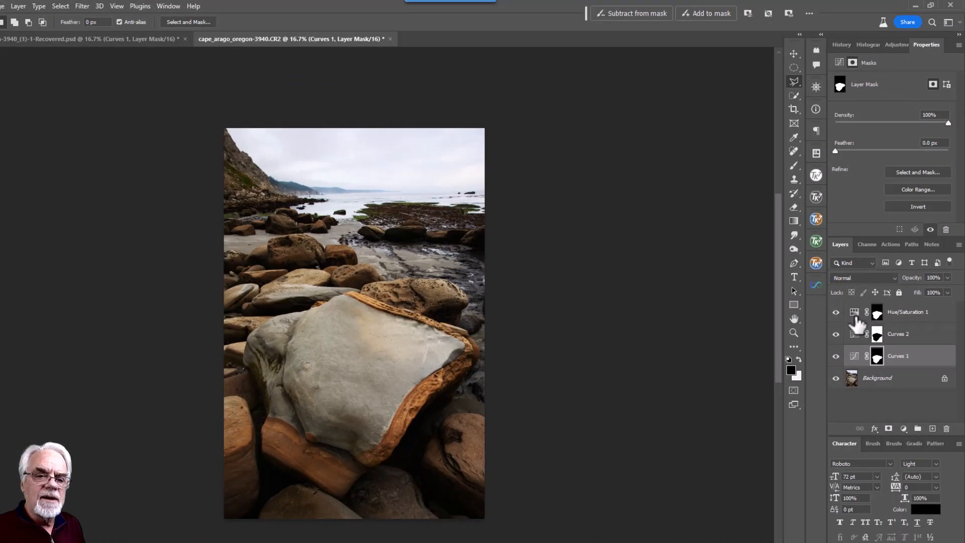
{"action": "left_click", "coordinate": [861, 316]}
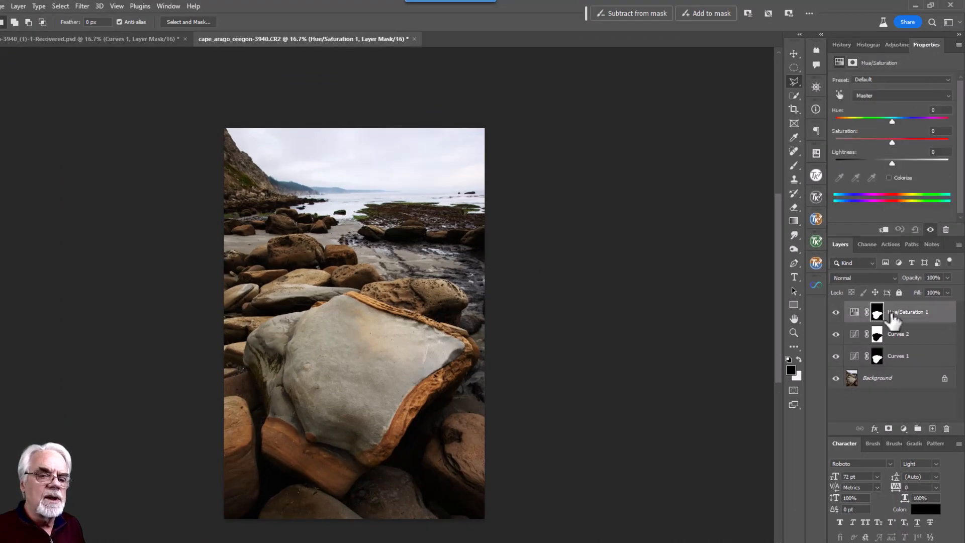
{"action": "left_click_drag", "start_coordinate": [895, 142], "coordinate": [899, 141]}
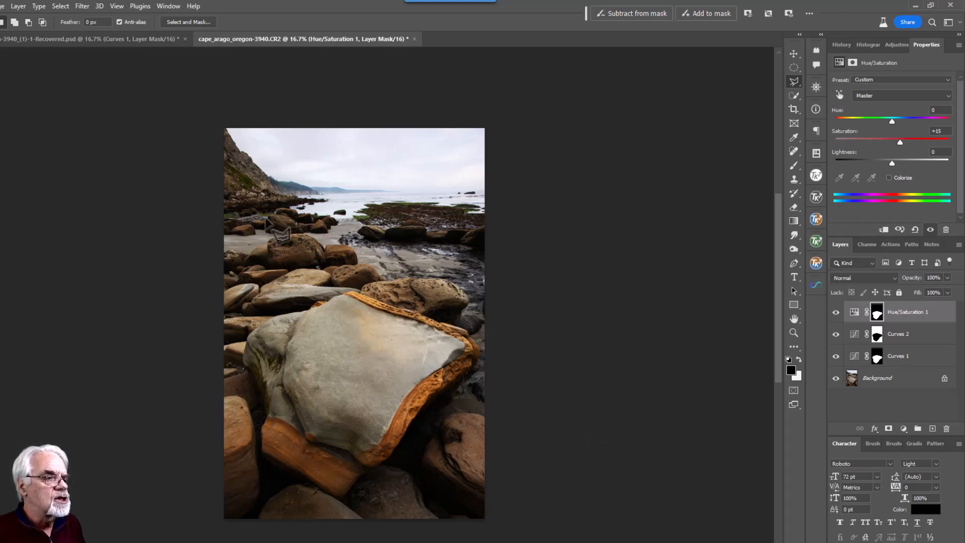
Add a Photo Filter adjustment layer and set its filter to Cooling Filter (82)
{"action": "left_click", "coordinate": [904, 428]}
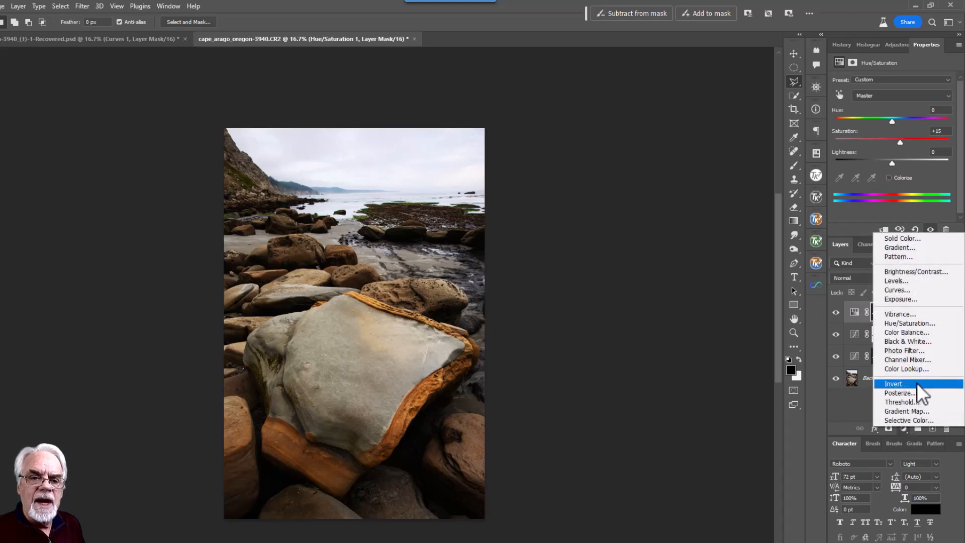
{"action": "left_click", "coordinate": [915, 350]}
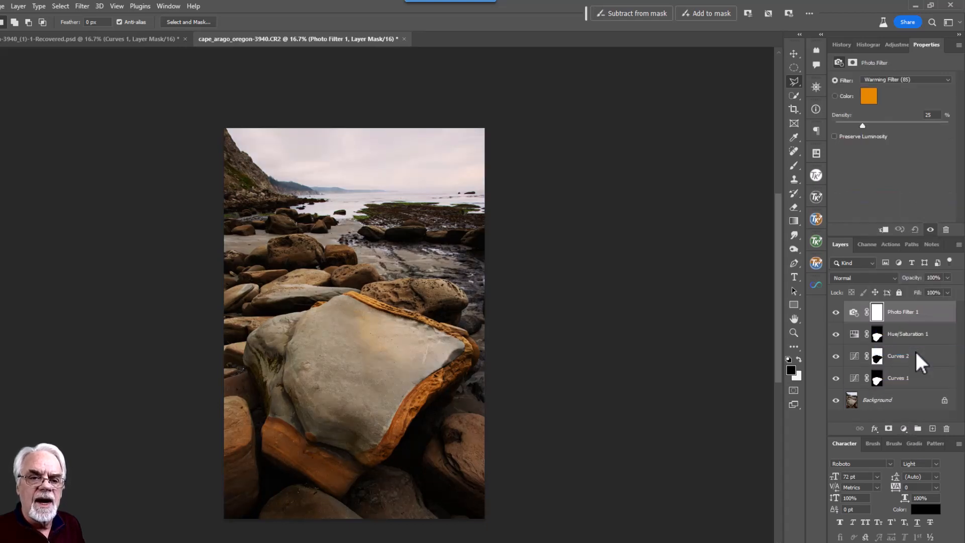
{"action": "left_click", "coordinate": [949, 79]}
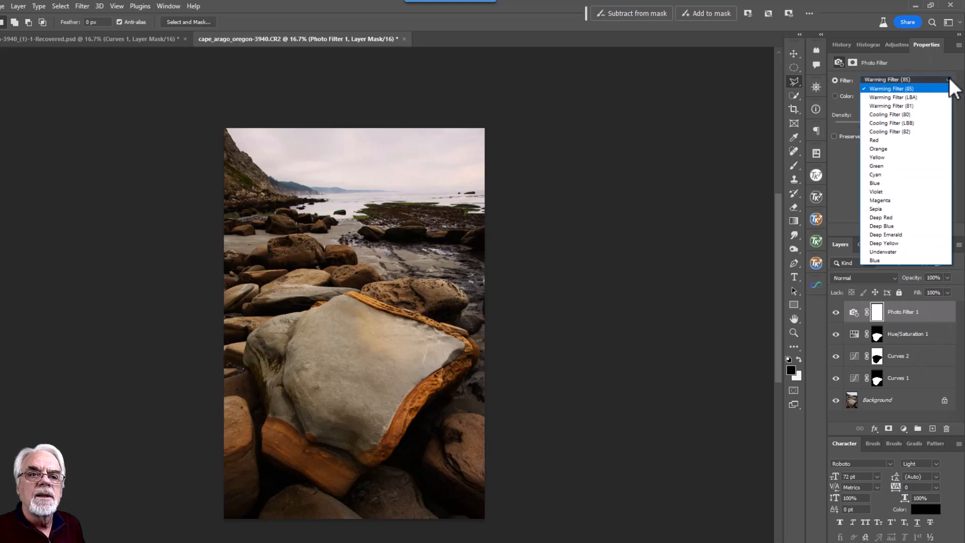
{"action": "left_click", "coordinate": [906, 130]}
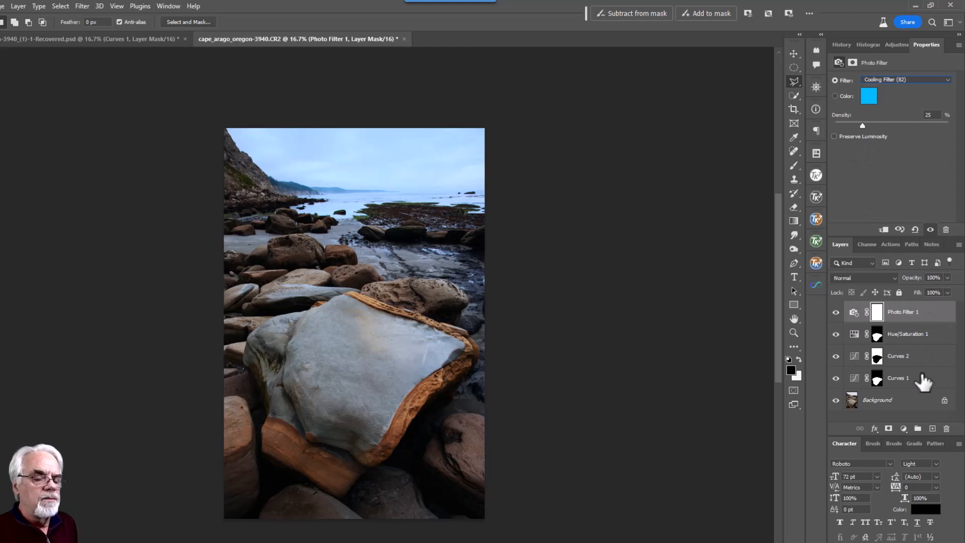
Copy the Curves 2 boulder mask onto Photo Filter 1, replacing its existing mask
{"action": "left_click", "coordinate": [879, 358]}
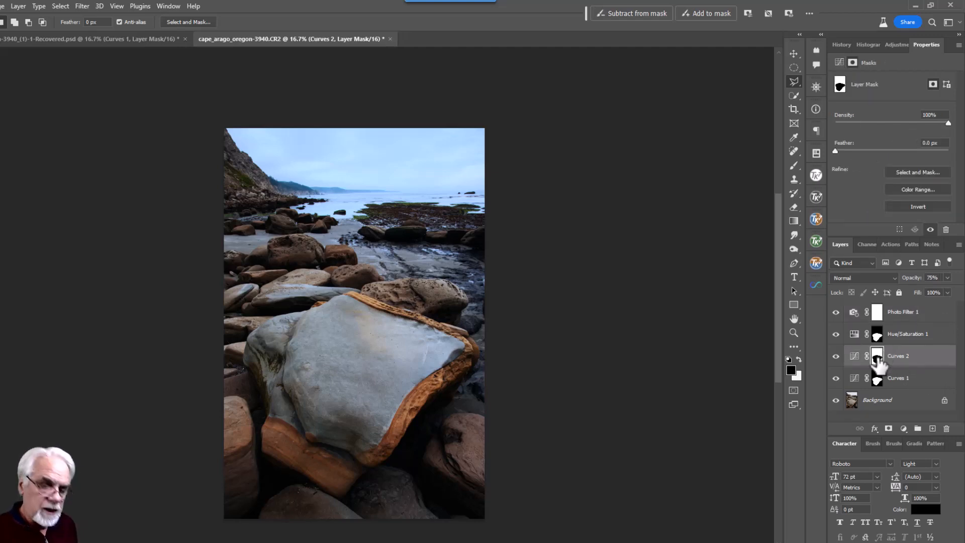
{"action": "left_click_drag", "start_coordinate": [878, 360], "coordinate": [880, 314]}
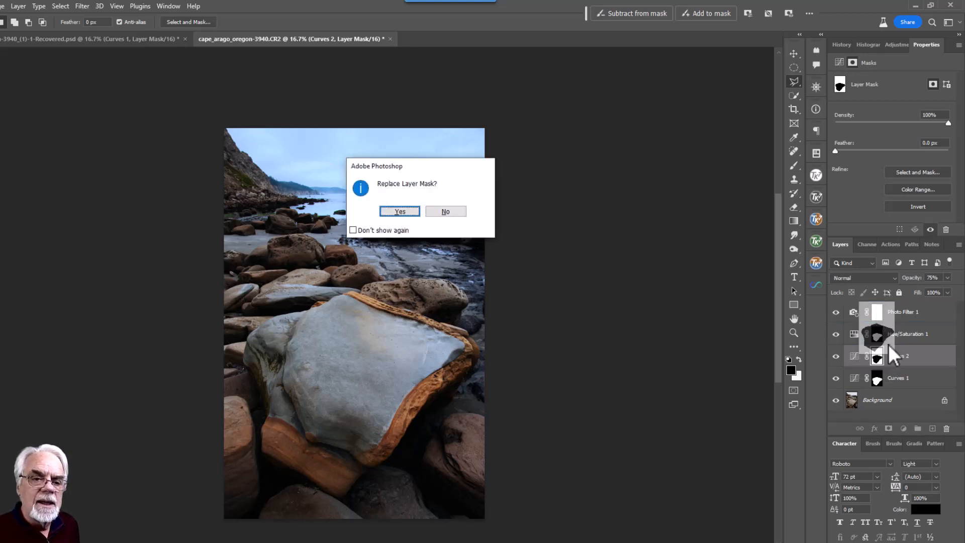
{"action": "left_click", "coordinate": [405, 211]}
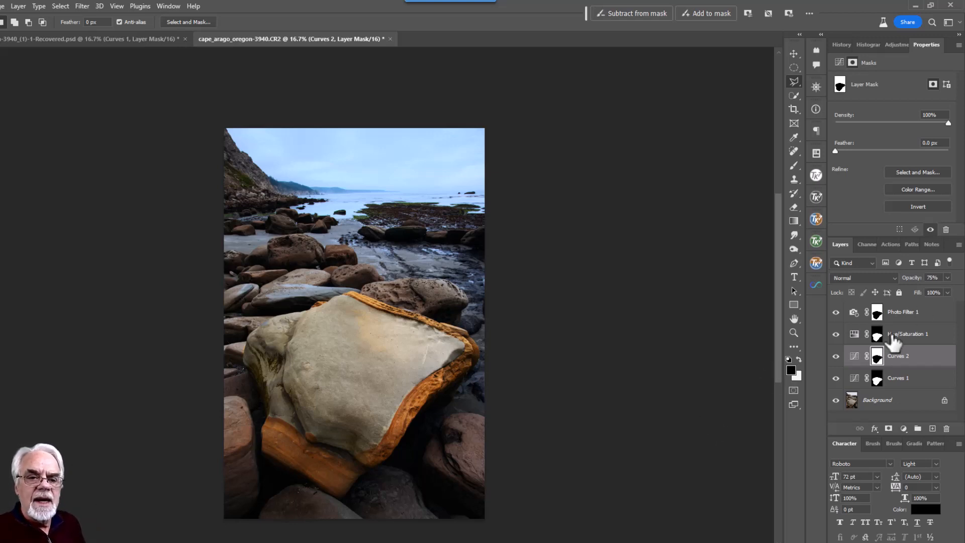
{"action": "left_click", "coordinate": [854, 316]}
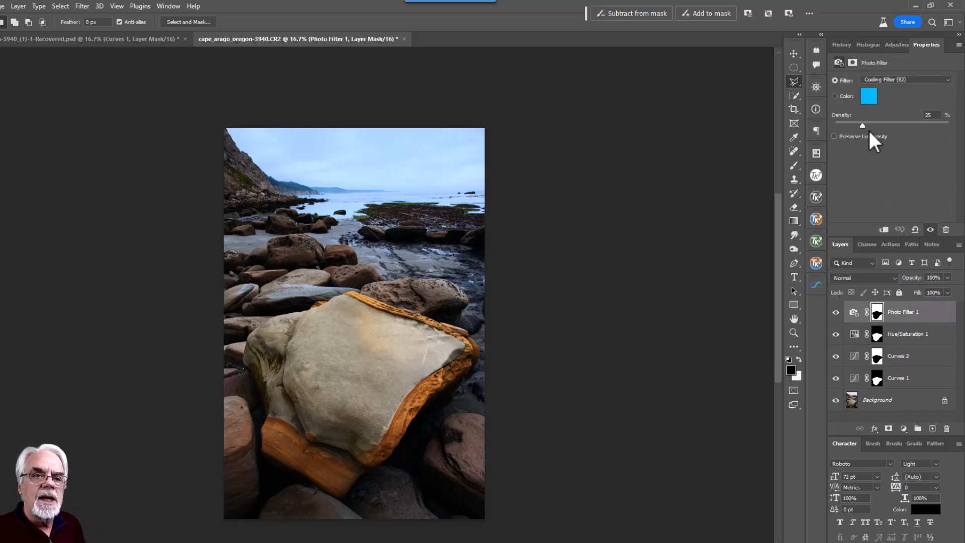
Lower Photo Filter 1's density to 19% and toggle its visibility to compare the effect
{"action": "left_click_drag", "start_coordinate": [863, 126], "coordinate": [835, 130]}
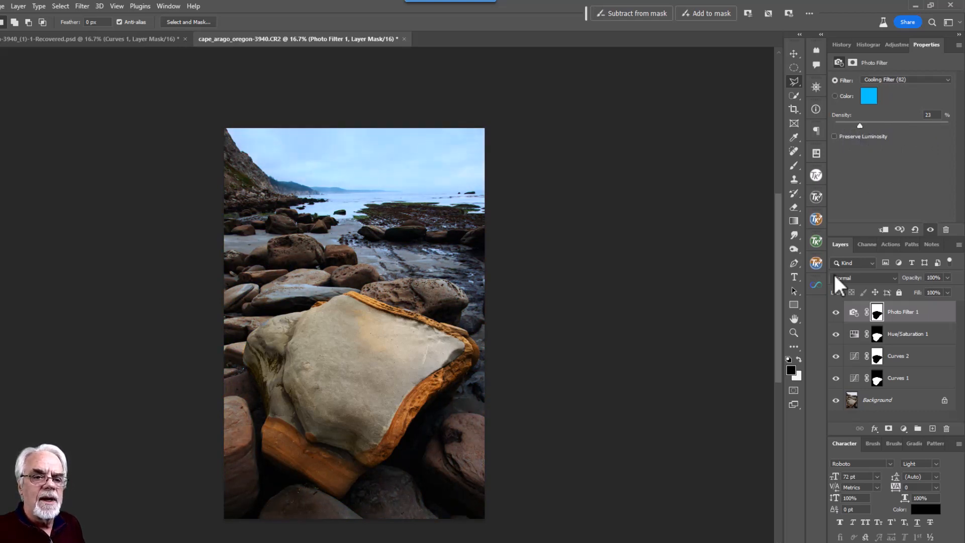
{"action": "left_click", "coordinate": [836, 312]}
{"action": "left_click", "coordinate": [836, 312]}
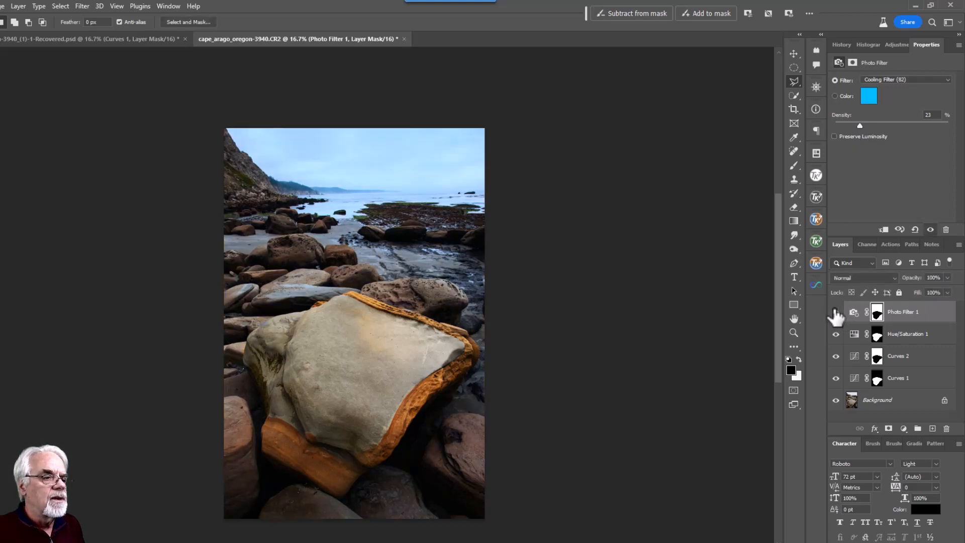
{"action": "left_click", "coordinate": [836, 312]}
{"action": "left_click", "coordinate": [836, 312]}
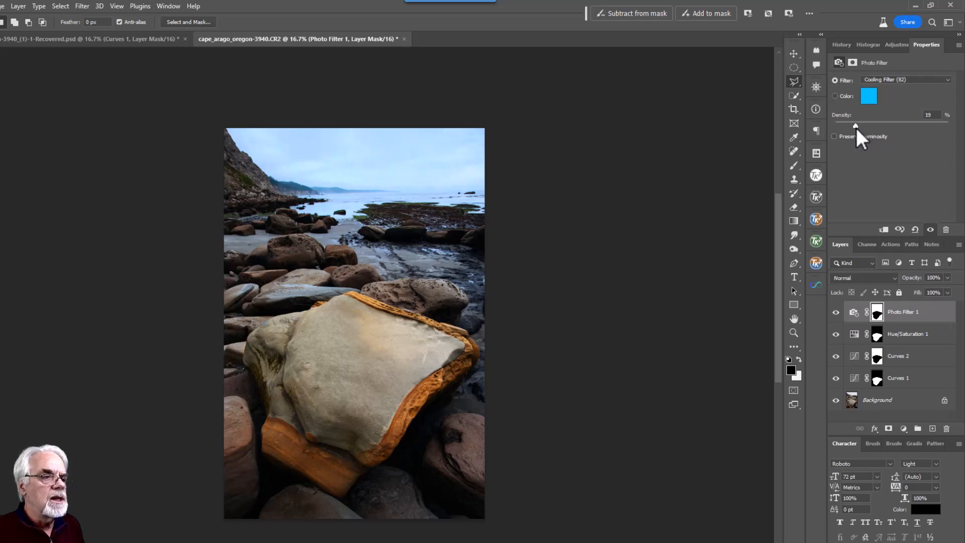
{"action": "left_click", "coordinate": [836, 312]}
{"action": "left_click", "coordinate": [835, 313]}
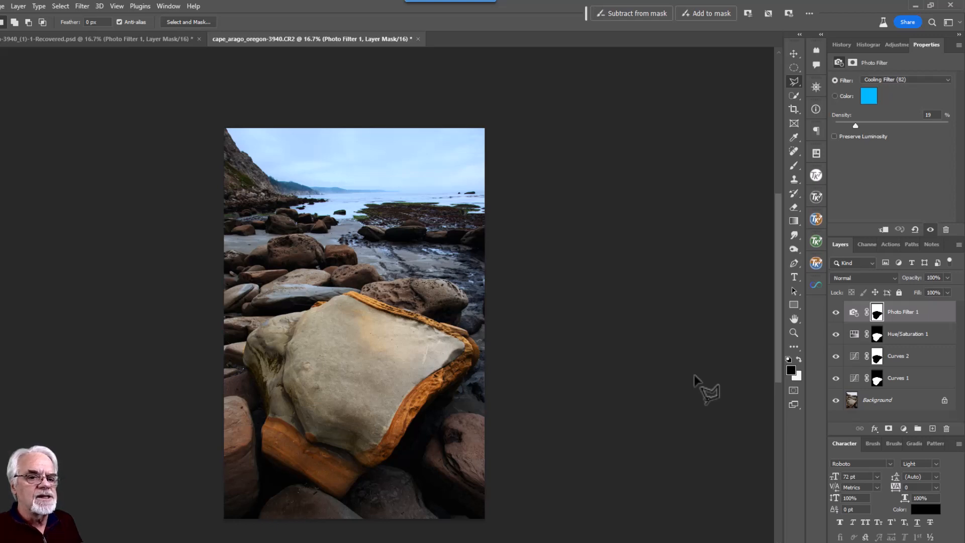
Select the sky automatically and add a Curves 3 adjustment layer masked to it
{"action": "left_click", "coordinate": [60, 7]}
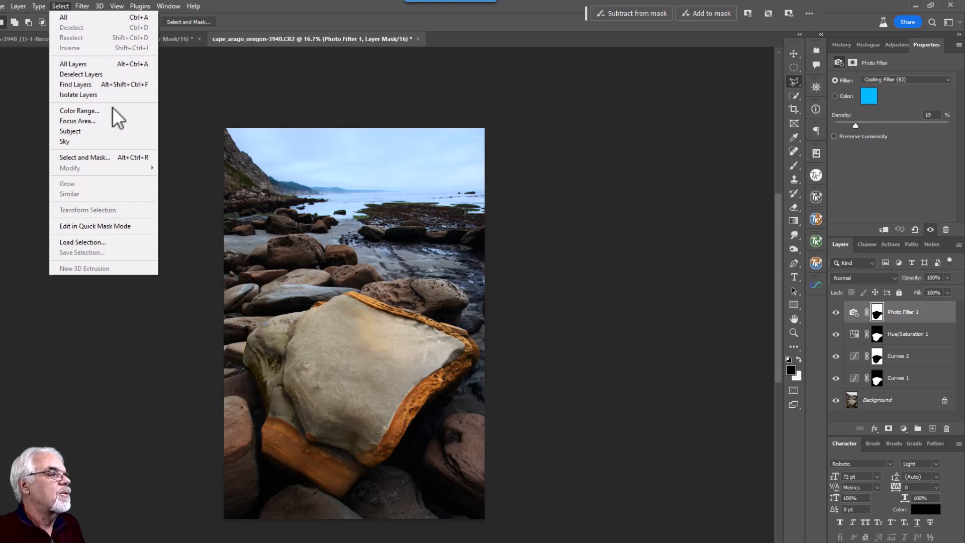
{"action": "left_click", "coordinate": [83, 141]}
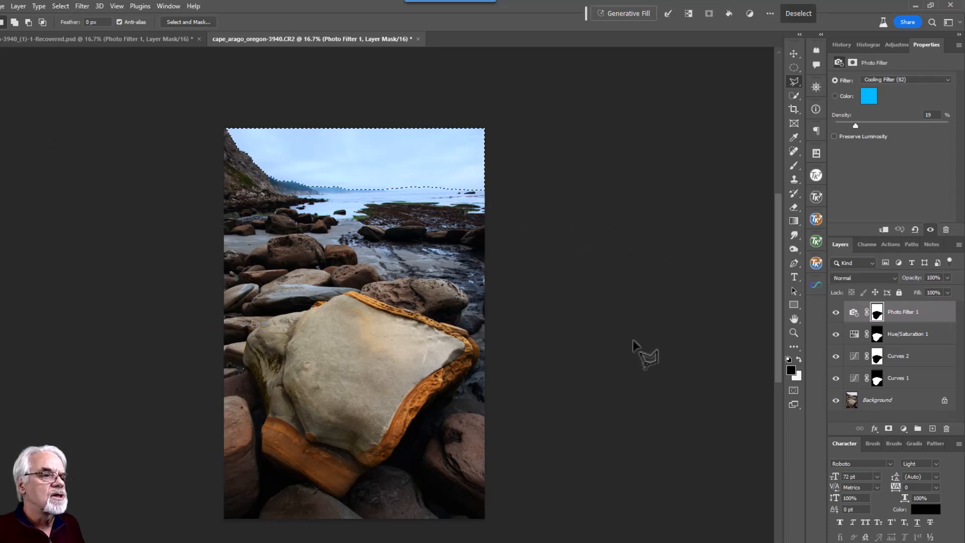
{"action": "left_click", "coordinate": [903, 428]}
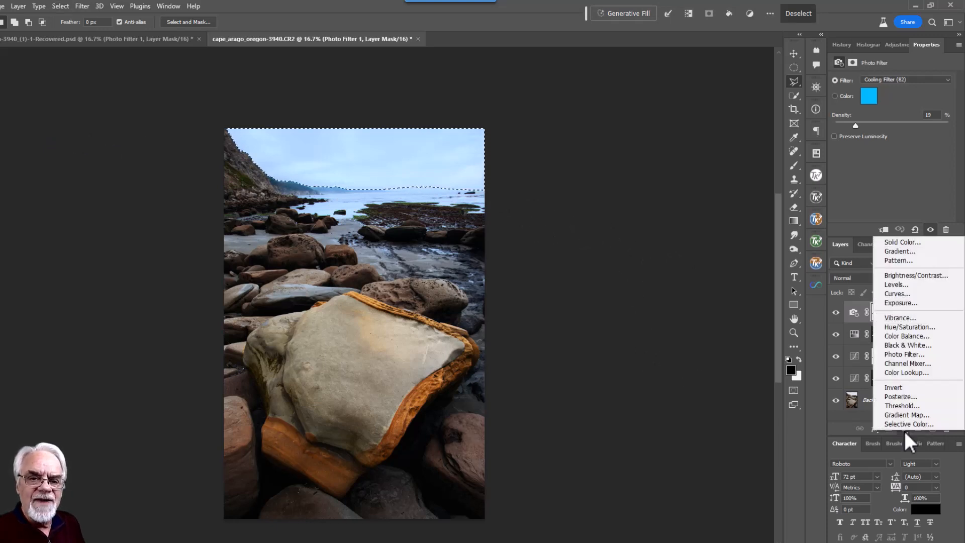
{"action": "left_click", "coordinate": [907, 295]}
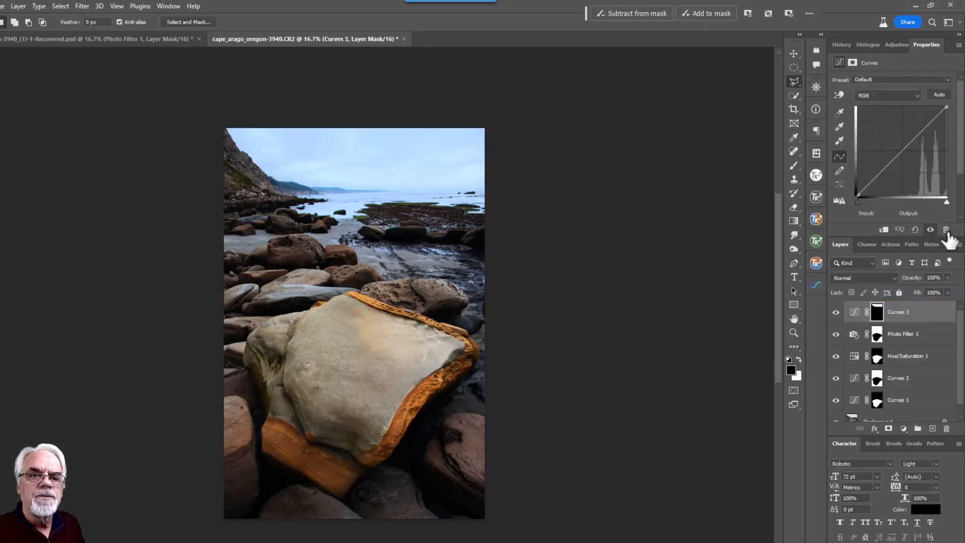
Start from the Medium Contrast preset and reshape the curve into a darkening curve (Input 190, Output 121)
{"action": "left_click", "coordinate": [949, 79]}
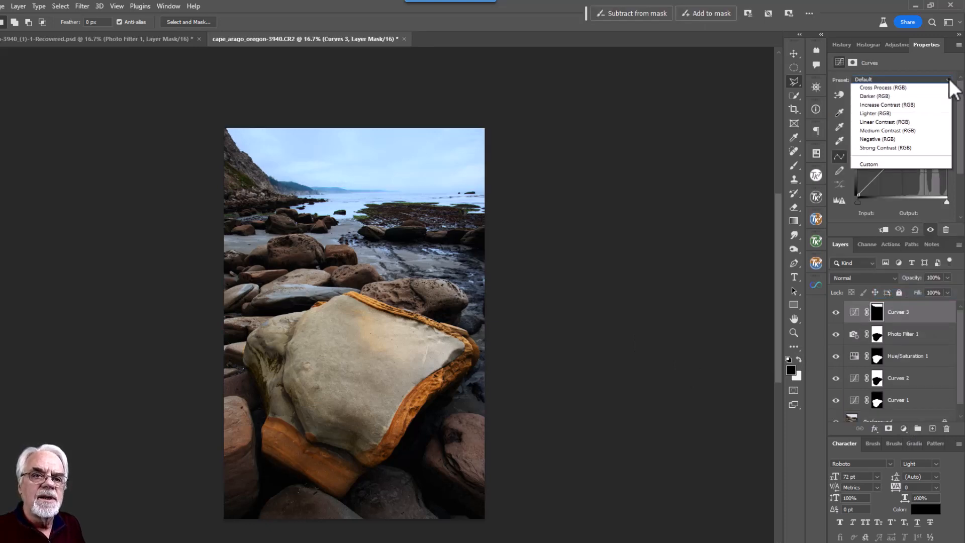
{"action": "left_click", "coordinate": [900, 157]}
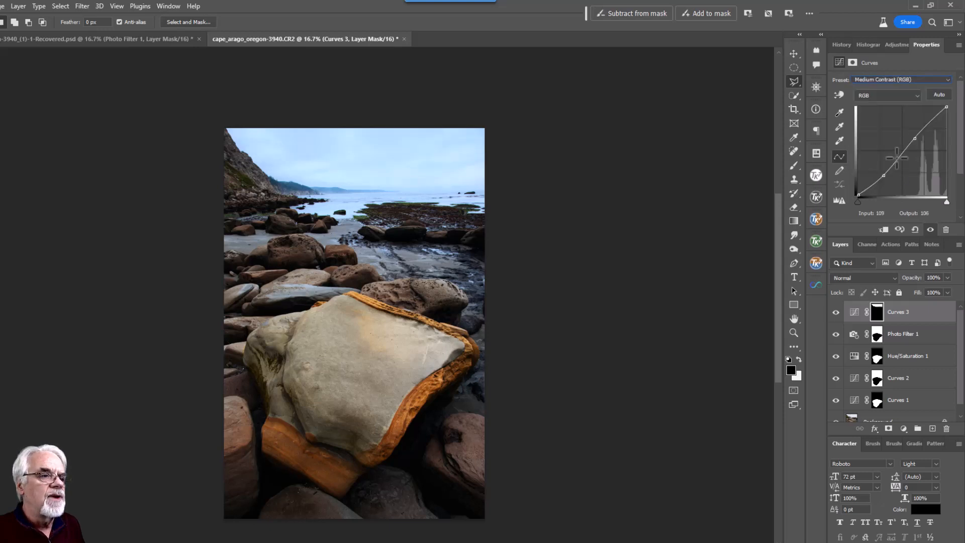
{"action": "left_click_drag", "start_coordinate": [886, 173], "coordinate": [888, 180]}
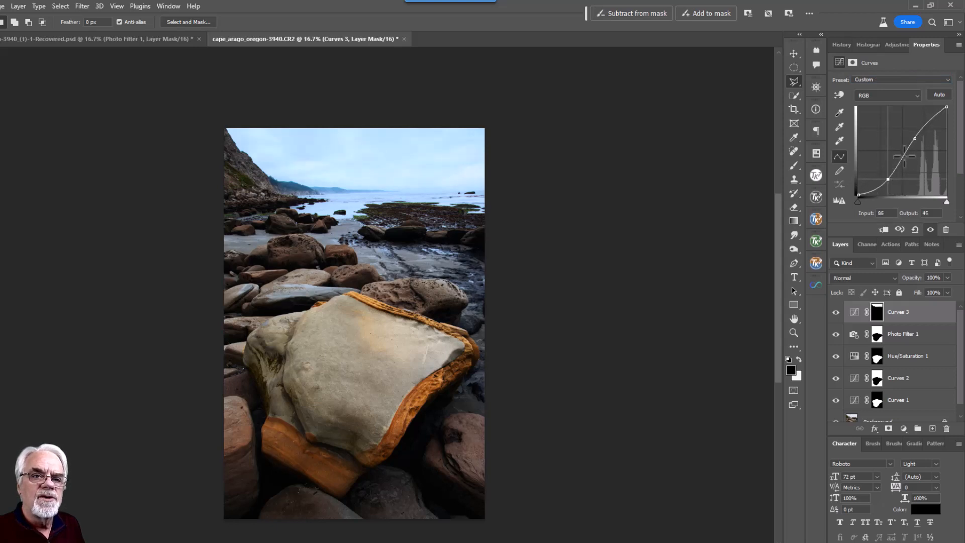
{"action": "left_click_drag", "start_coordinate": [915, 139], "coordinate": [958, 244]}
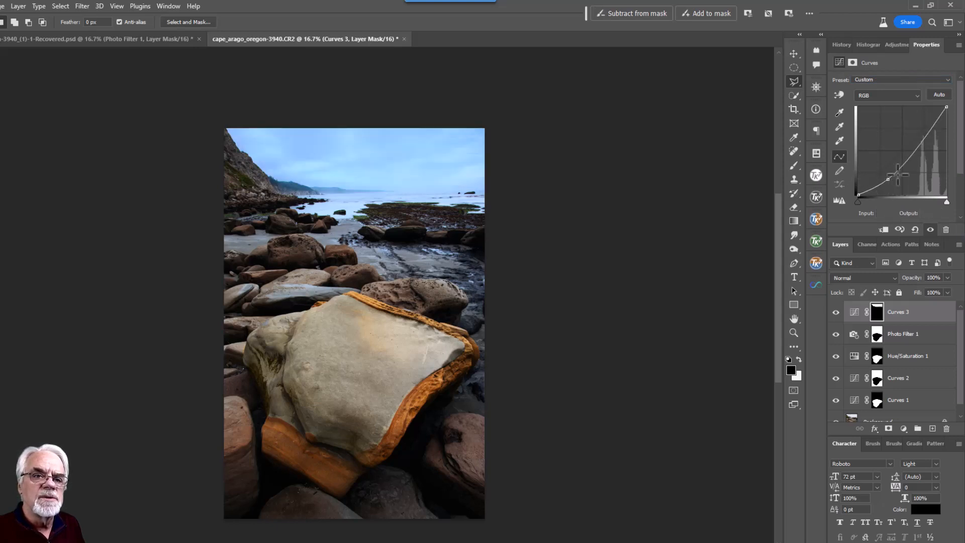
{"action": "left_click_drag", "start_coordinate": [889, 180], "coordinate": [926, 154]}
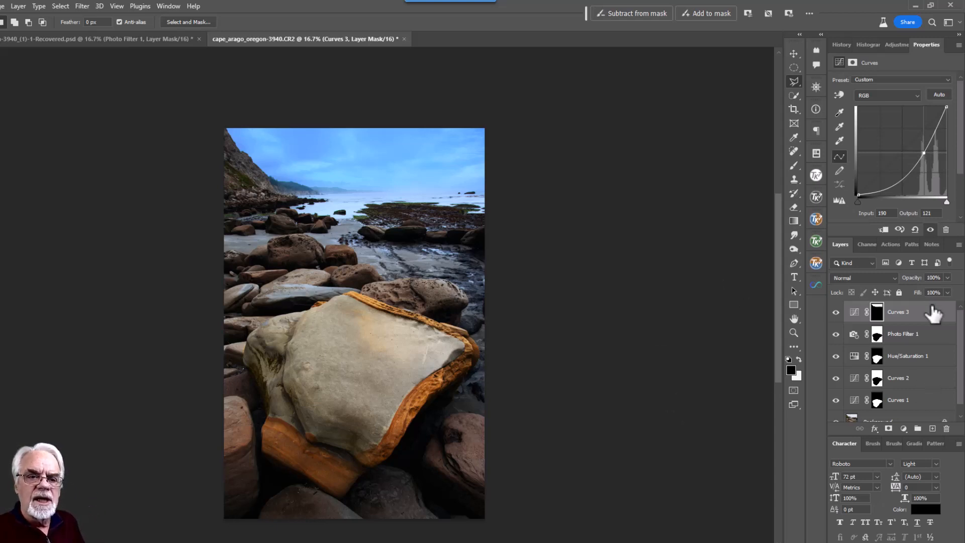
{"action": "left_click", "coordinate": [895, 278]}
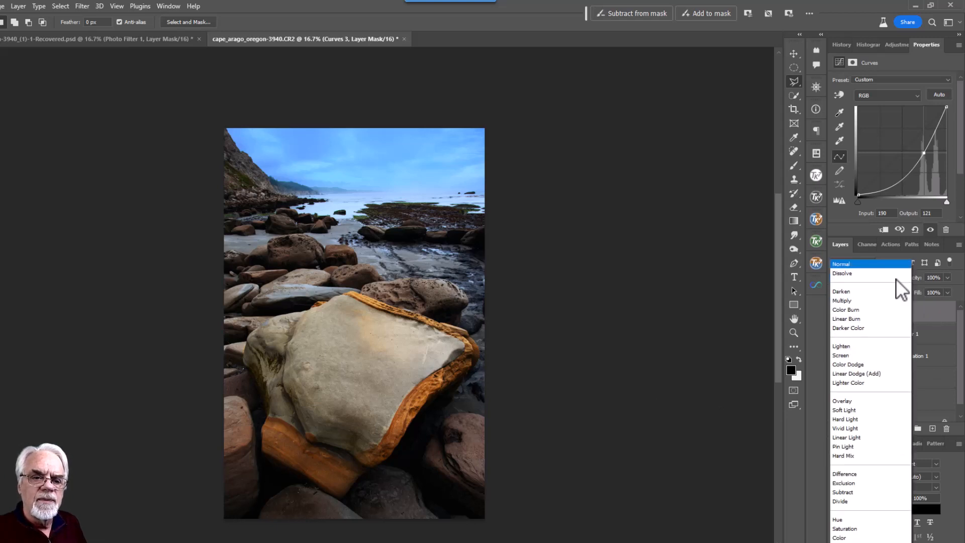
Try Color, then Luminosity blend mode on Curves 3, then hide it and delete the layer
{"action": "left_click", "coordinate": [850, 539]}
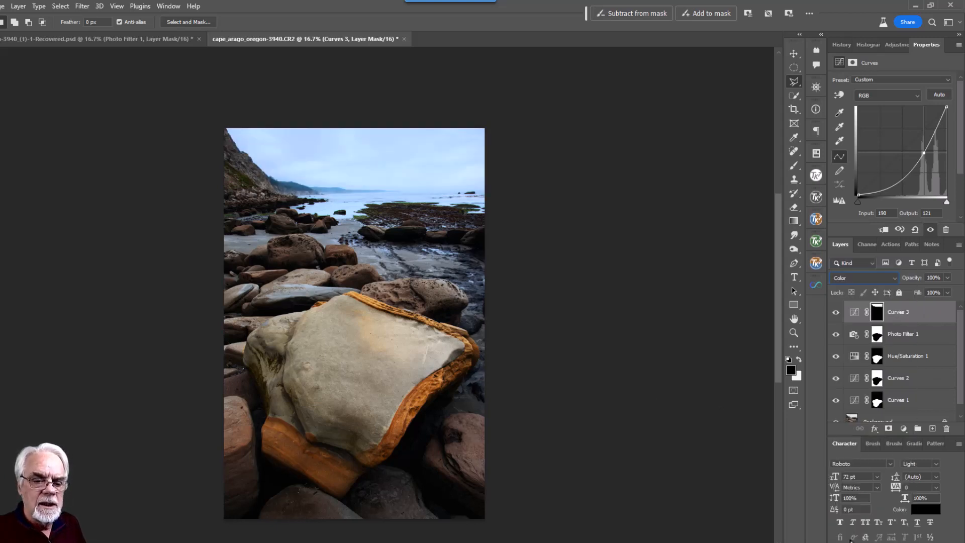
{"action": "left_click", "coordinate": [897, 278]}
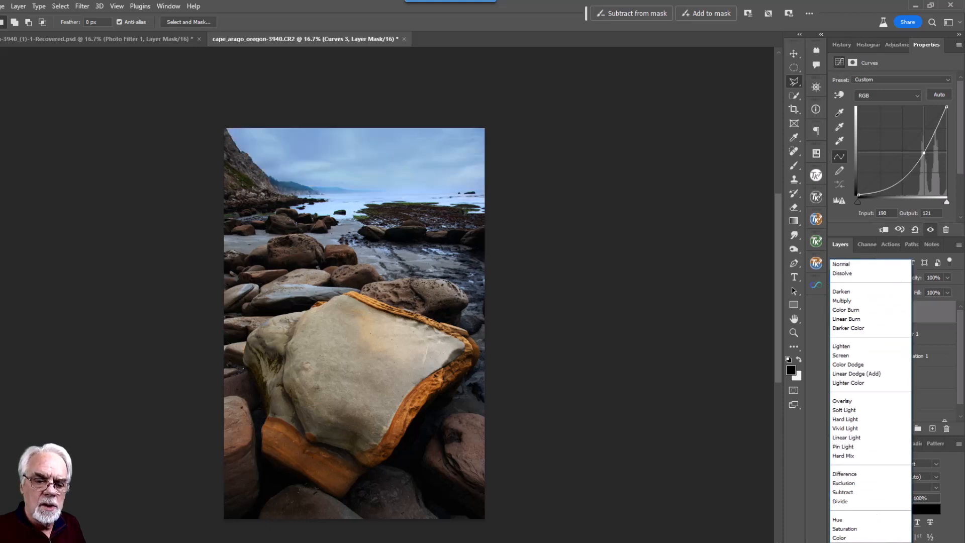
{"action": "left_click", "coordinate": [848, 542]}
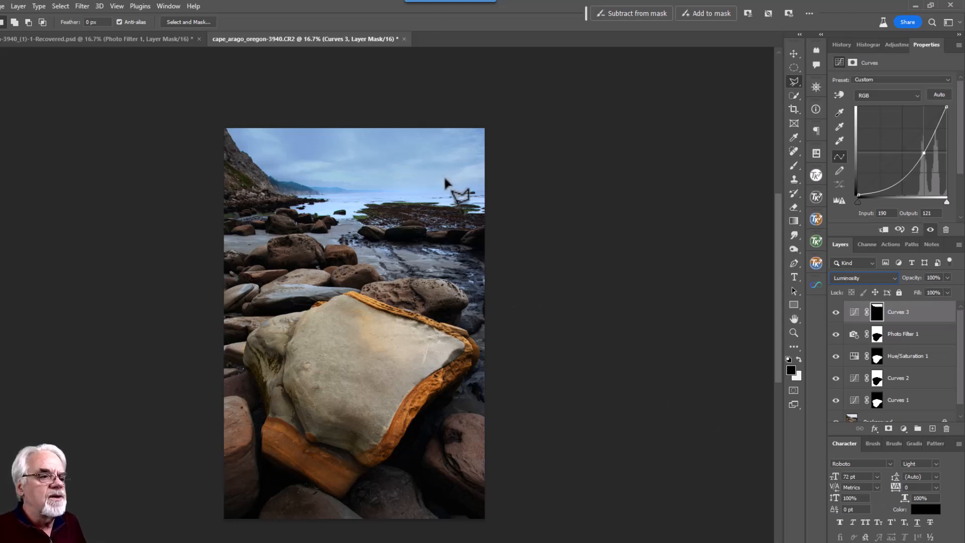
{"action": "left_click", "coordinate": [836, 312]}
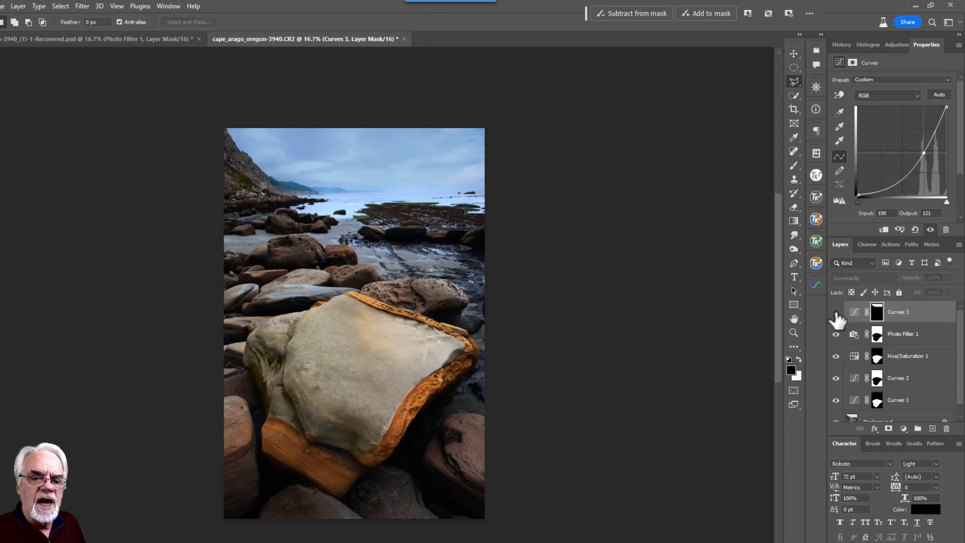
{"action": "left_click_drag", "start_coordinate": [935, 380], "coordinate": [948, 428]}
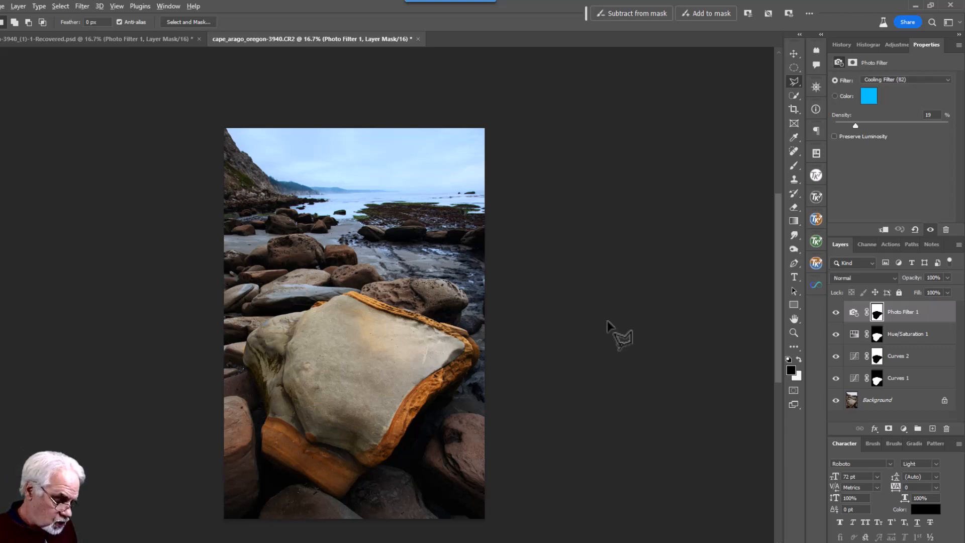
Stamp all visible layers into Layer 1 with Ctrl+Alt+Shift+E and start Edit > Sky Replacement
{"action": "key", "text": "ctrl+shift+alt+e"}
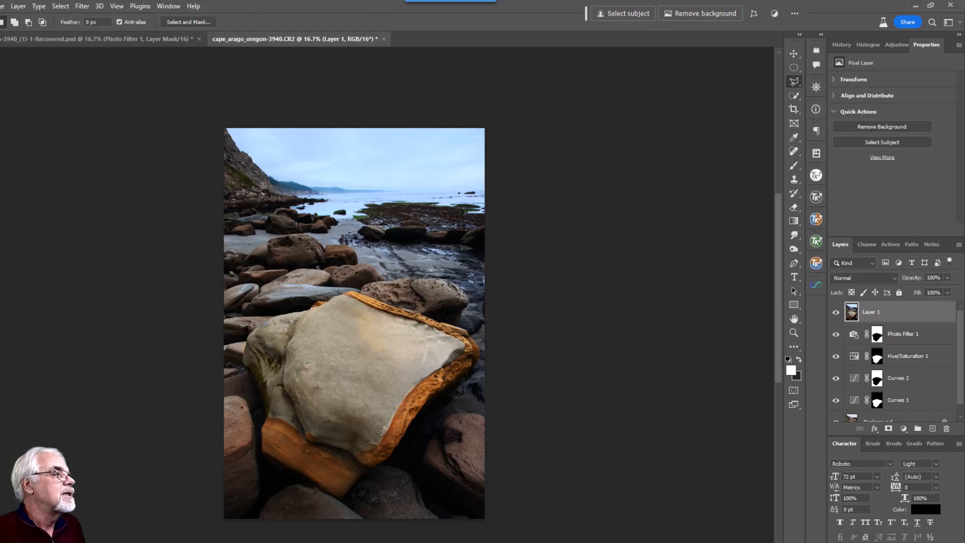
{"action": "left_click", "coordinate": [2, 6]}
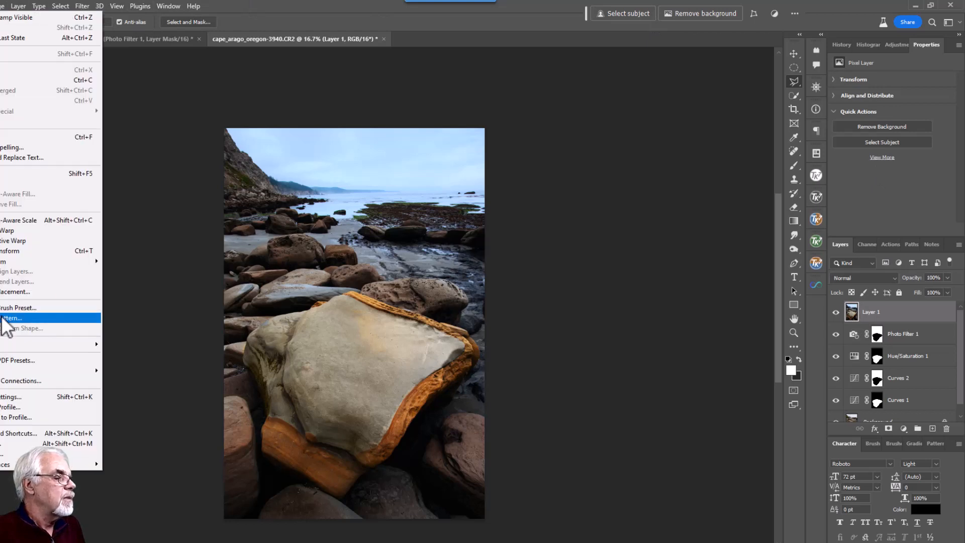
{"action": "left_click", "coordinate": [18, 292]}
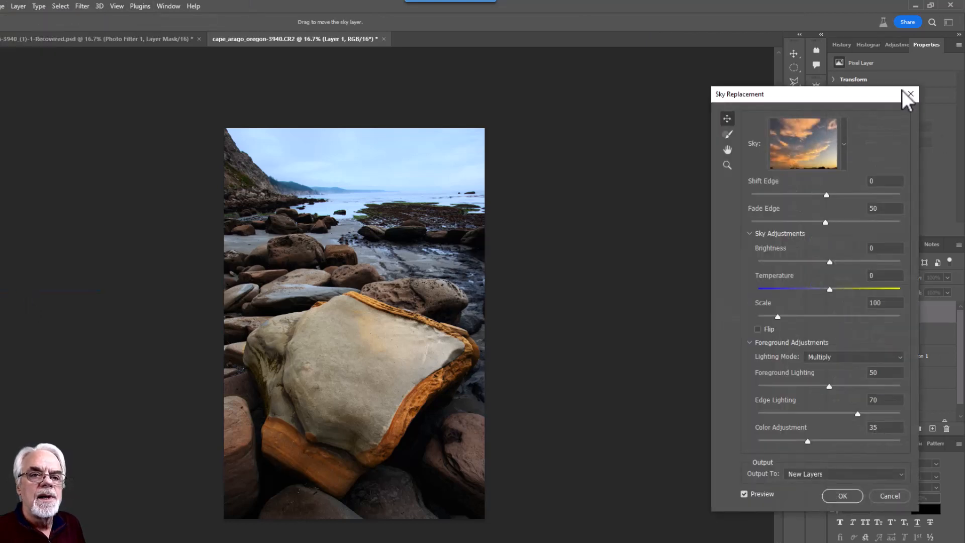
{"action": "left_click", "coordinate": [845, 144]}
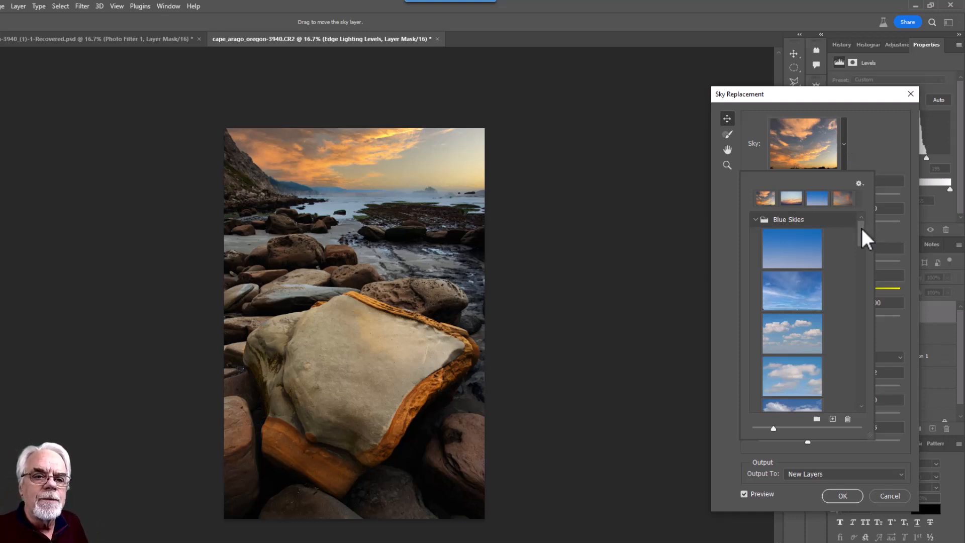
Pick the blue-and-pink sunset sky preset and drag it to show more pink
{"action": "left_click_drag", "start_coordinate": [863, 227], "coordinate": [799, 346]}
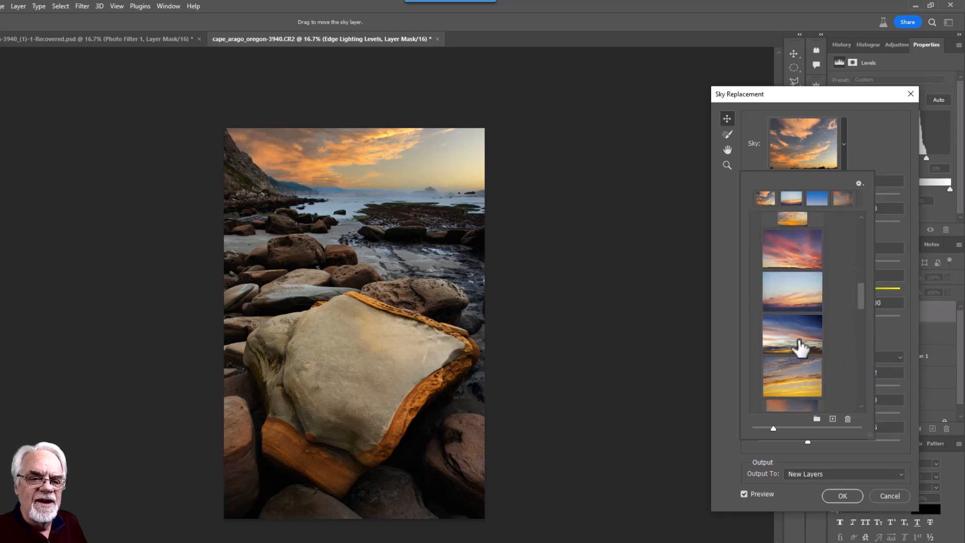
{"action": "left_click", "coordinate": [795, 333]}
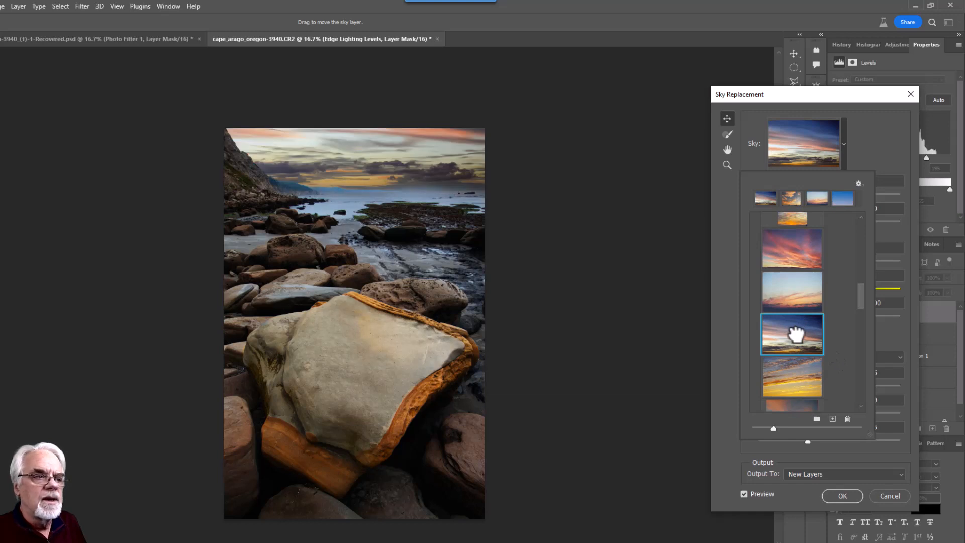
{"action": "left_click", "coordinate": [379, 146]}
{"action": "mouse_move", "coordinate": [364, 148]}
{"action": "left_mouse_down"}
{"action": "mouse_move", "coordinate": [366, 181]}
{"action": "mouse_move", "coordinate": [366, 128]}
{"action": "mouse_move", "coordinate": [369, 150]}
{"action": "left_mouse_up"}
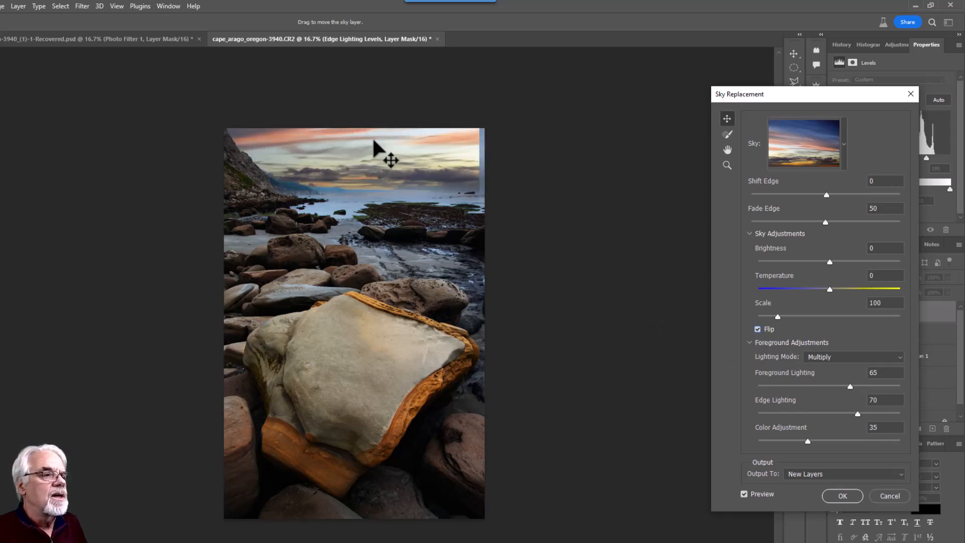
Drag the replacement sky down and right so pink streaks fill the top and right edge
{"action": "left_click_drag", "start_coordinate": [375, 151], "coordinate": [379, 160]}
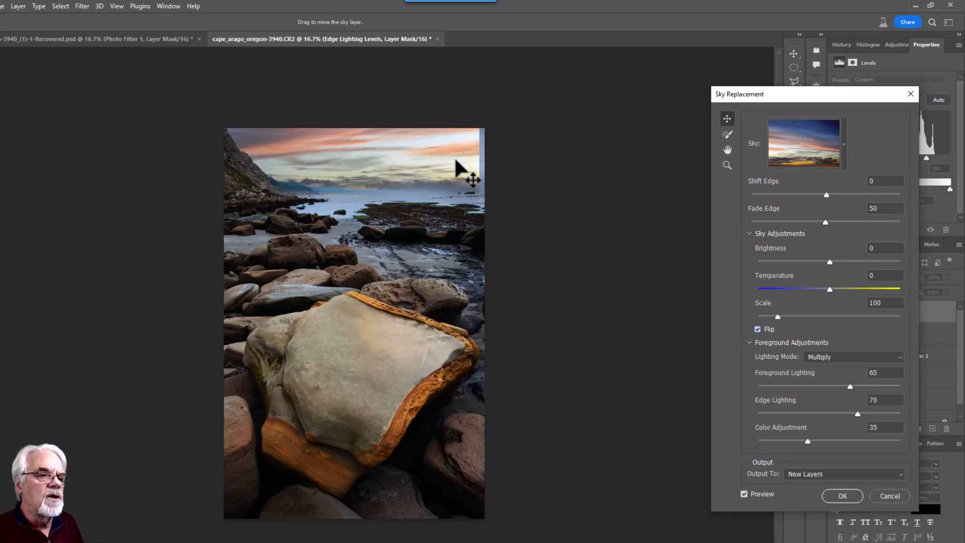
{"action": "left_click_drag", "start_coordinate": [455, 158], "coordinate": [462, 161]}
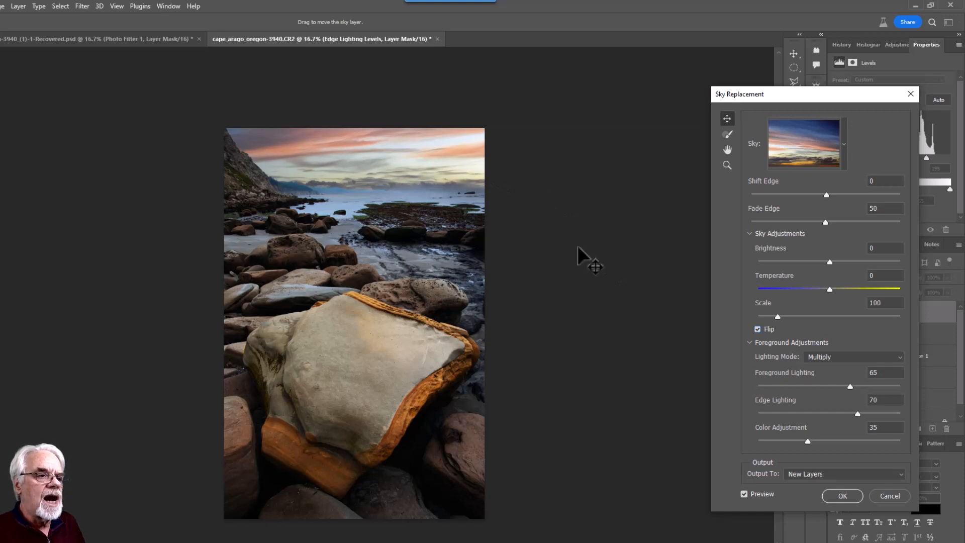
{"action": "left_click_drag", "start_coordinate": [367, 162], "coordinate": [369, 172]}
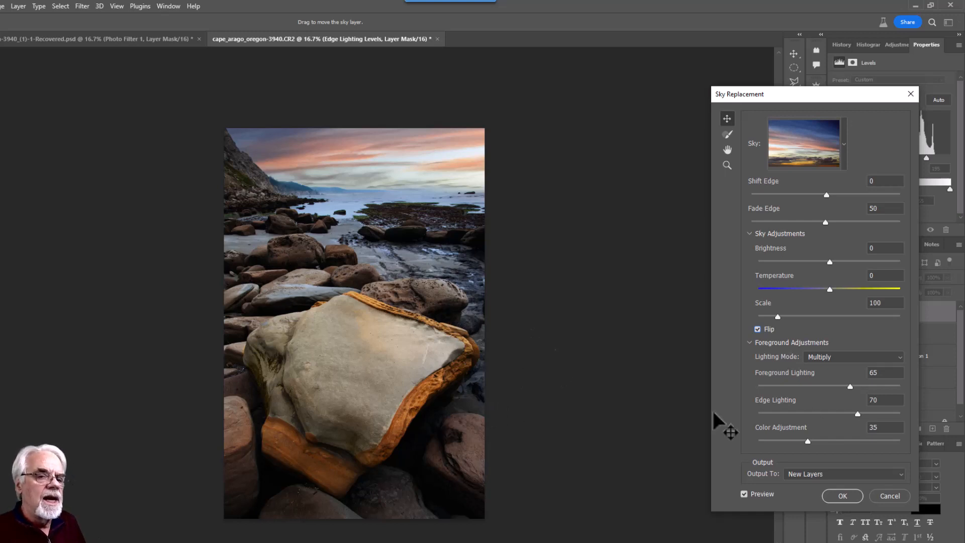
{"action": "left_click", "coordinate": [845, 144]}
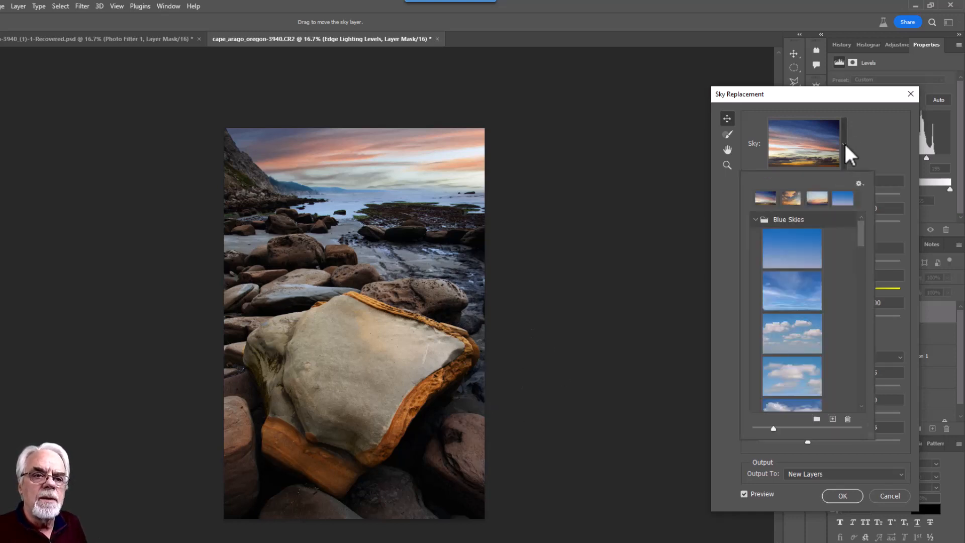
Choose the dark pink-purple dusk sky from the bottom of the sky presets
{"action": "scroll", "coordinate": [850, 267], "scroll_direction": "down", "scroll_amount": 10}
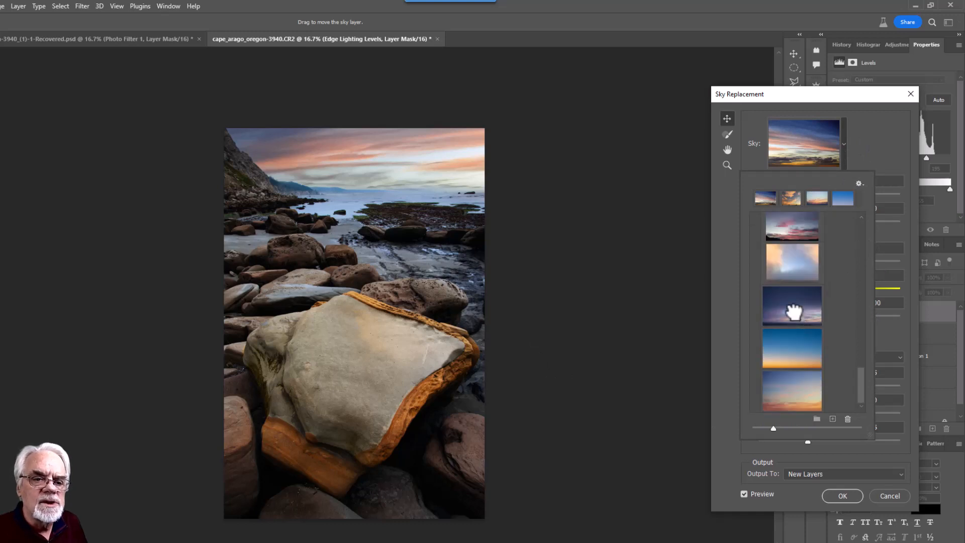
{"action": "left_click", "coordinate": [791, 309]}
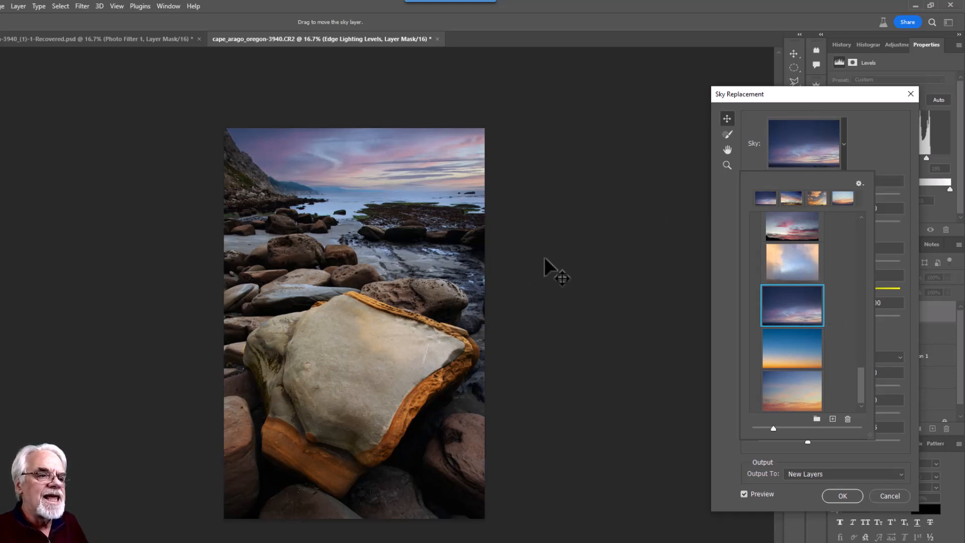
{"action": "left_click", "coordinate": [899, 132]}
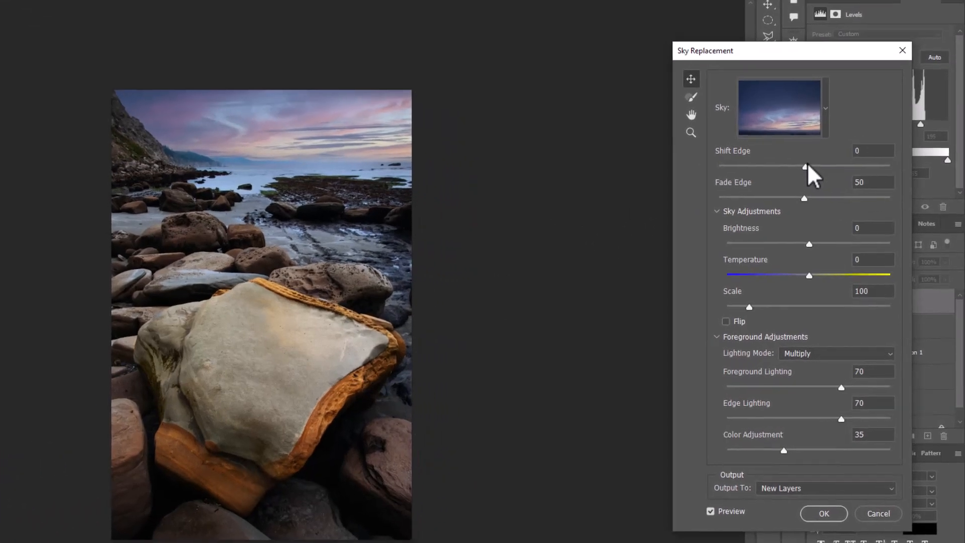
Set the sky's Shift Edge to 22 with Fade Edge 50, then zoom in on the horizon
{"action": "left_click_drag", "start_coordinate": [806, 167], "coordinate": [842, 168]}
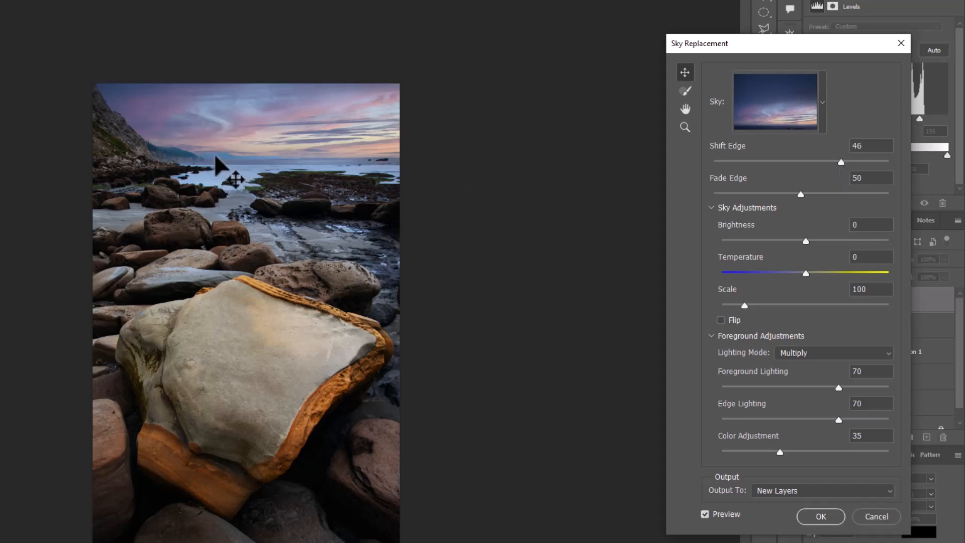
{"action": "left_click_drag", "start_coordinate": [841, 161], "coordinate": [825, 167]}
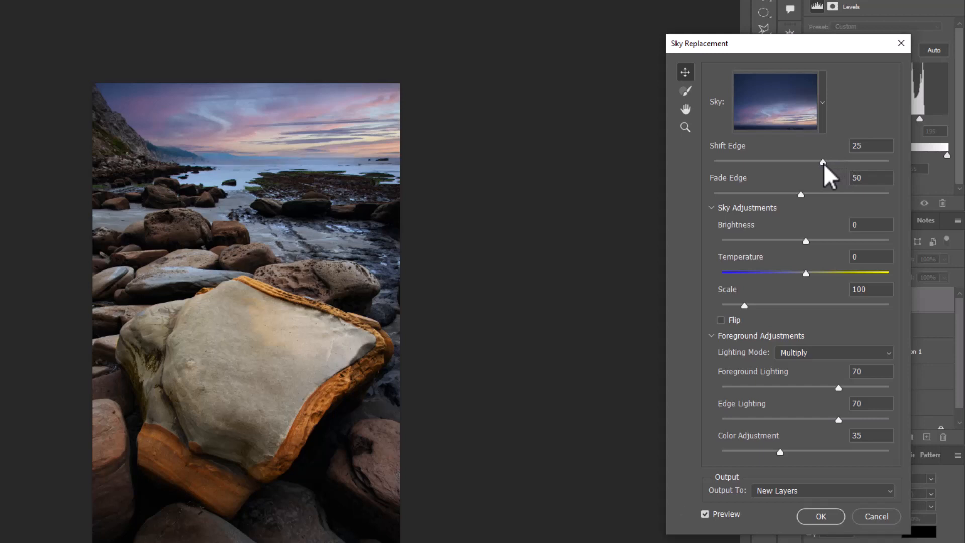
{"action": "left_click_drag", "start_coordinate": [825, 167], "coordinate": [820, 167]}
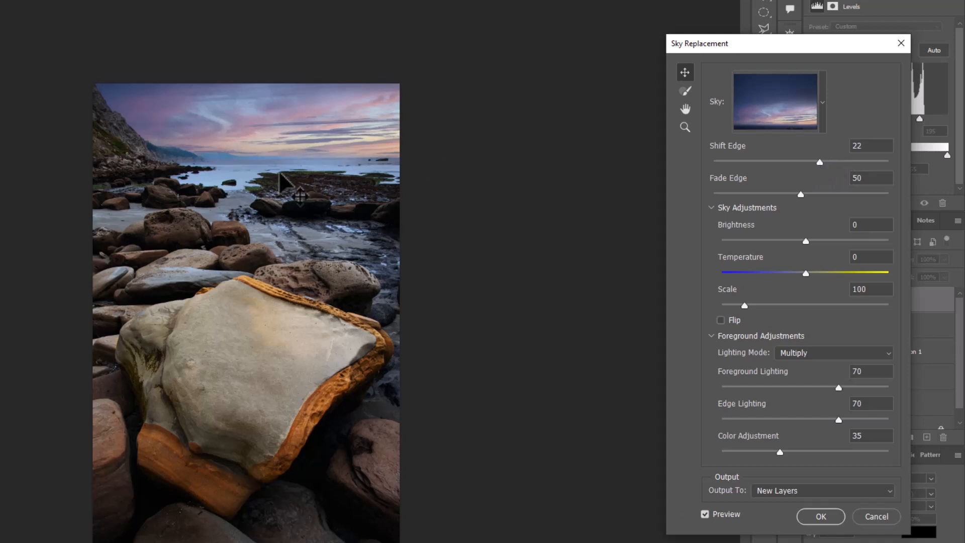
{"action": "key", "text": "z"}
{"action": "left_click", "coordinate": [264, 147]}
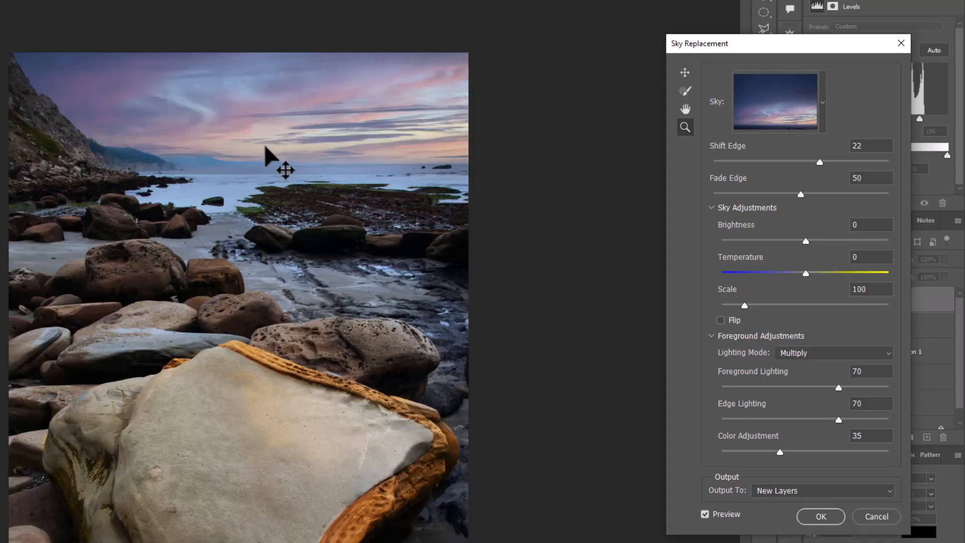
{"action": "left_click", "coordinate": [319, 173]}
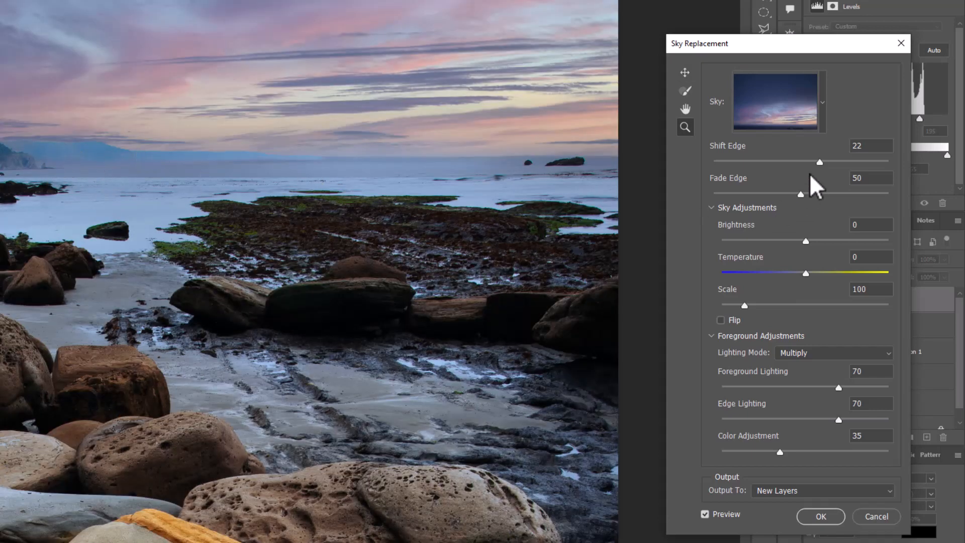
Set Sky Replacement to Shift Edge -21, Fade Edge 29 and Foreground Lighting 72, testing Brightness along the way
{"action": "left_click_drag", "start_coordinate": [823, 167], "coordinate": [786, 164]}
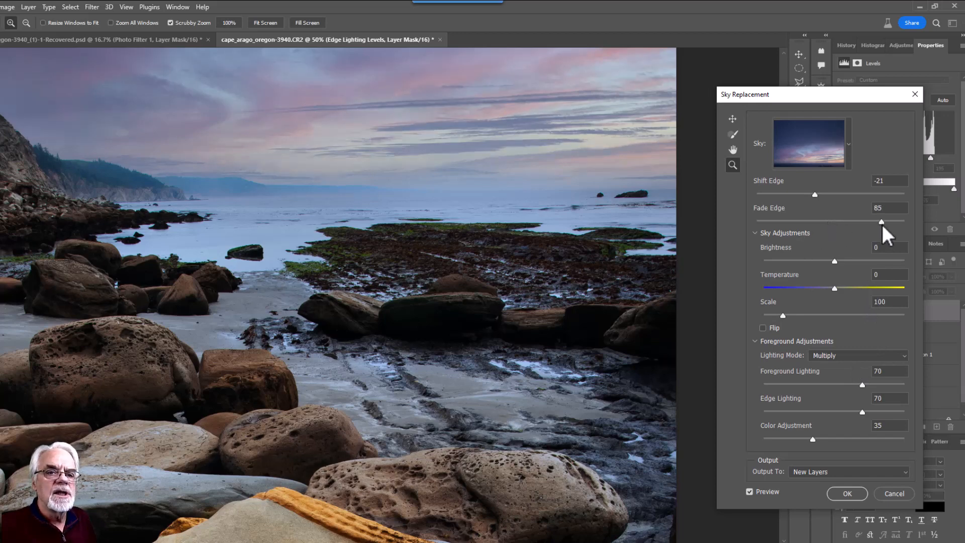
{"action": "left_click_drag", "start_coordinate": [882, 224], "coordinate": [798, 222]}
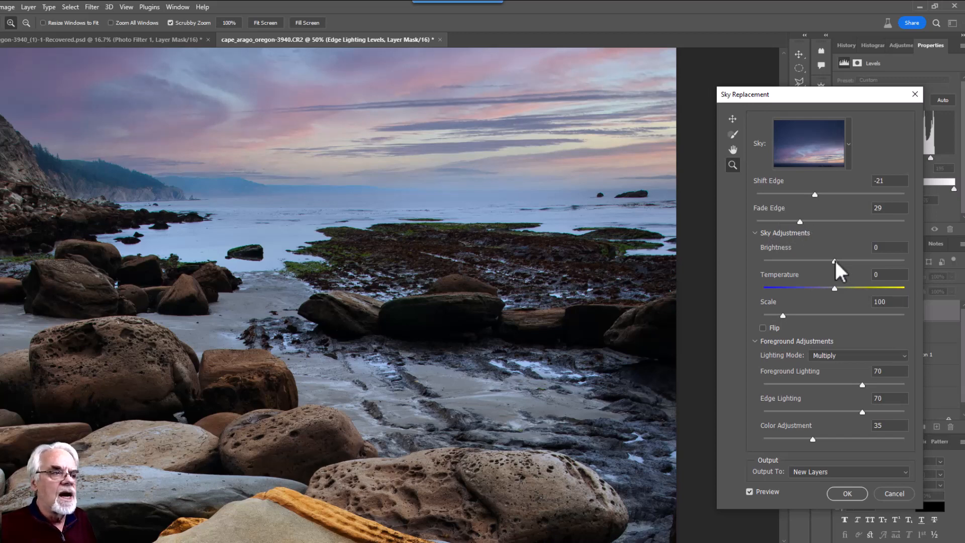
{"action": "mouse_move", "coordinate": [835, 261]}
{"action": "left_mouse_down"}
{"action": "mouse_move", "coordinate": [814, 263]}
{"action": "mouse_move", "coordinate": [840, 258]}
{"action": "left_mouse_up"}
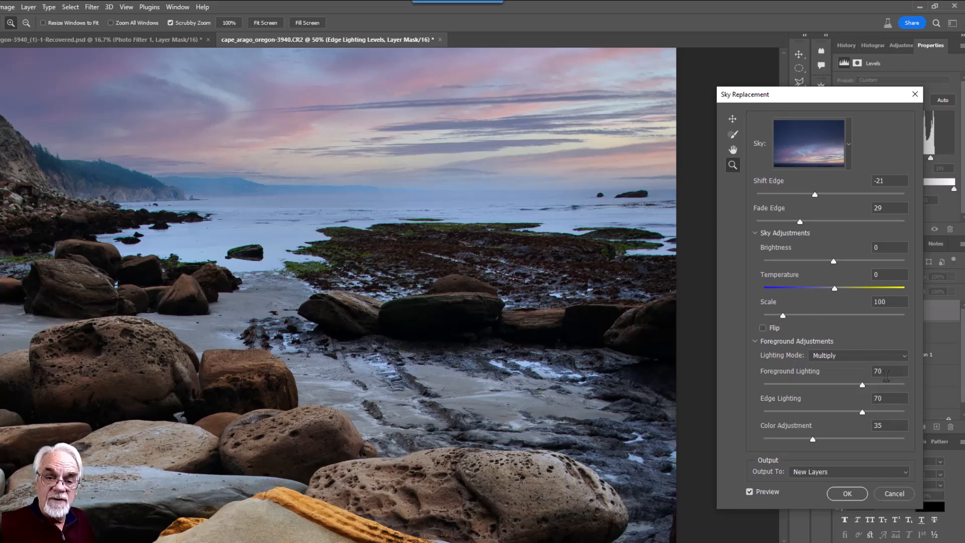
{"action": "mouse_move", "coordinate": [863, 386]}
{"action": "left_mouse_down"}
{"action": "mouse_move", "coordinate": [797, 385]}
{"action": "mouse_move", "coordinate": [875, 383]}
{"action": "mouse_move", "coordinate": [857, 383]}
{"action": "mouse_move", "coordinate": [865, 385]}
{"action": "left_mouse_up"}
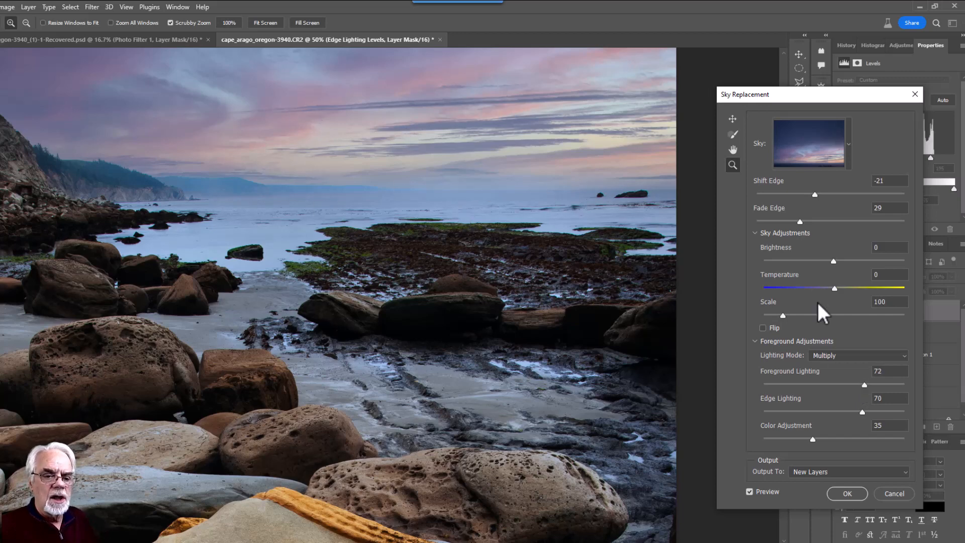
Apply the dusk sky as new layers, then fit the whole photo in the window
{"action": "left_click", "coordinate": [849, 492]}
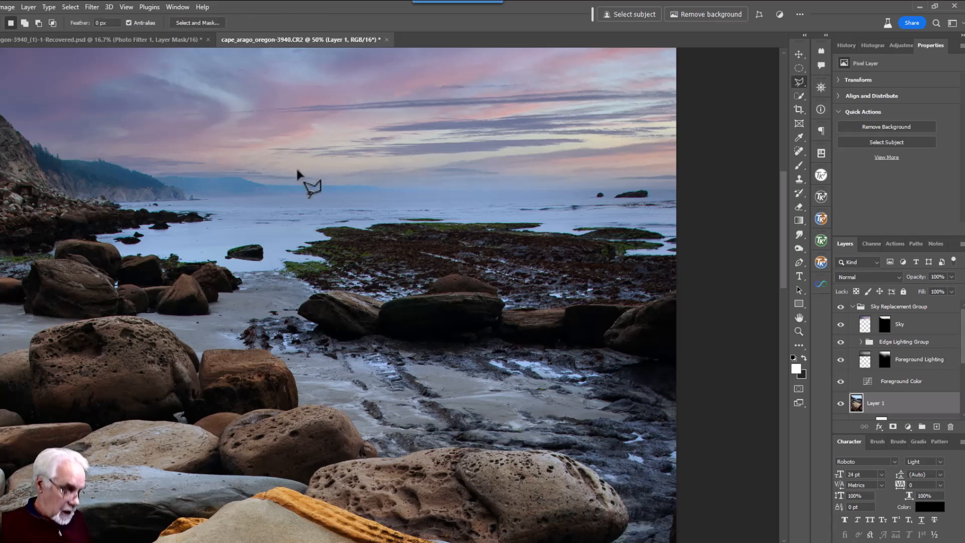
{"action": "key", "text": "z"}
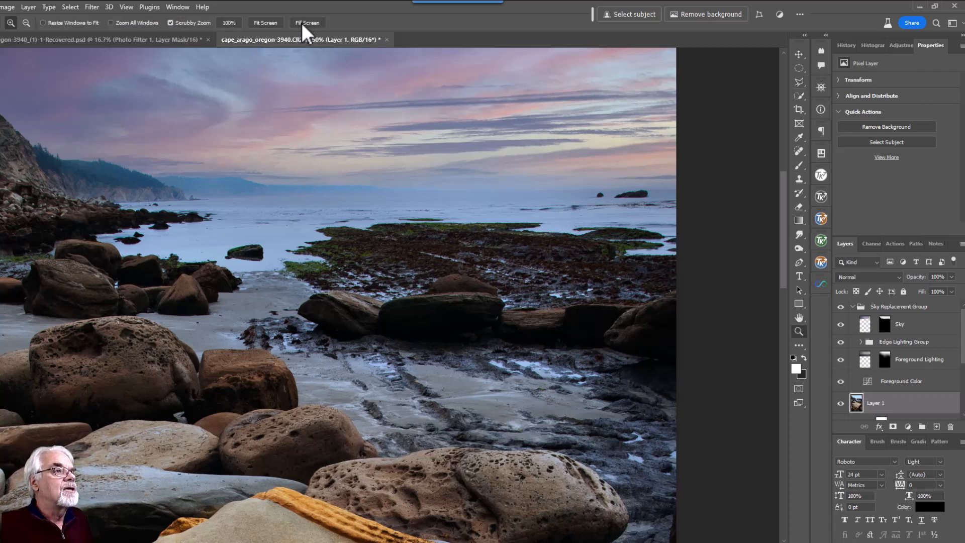
{"action": "left_click", "coordinate": [267, 23]}
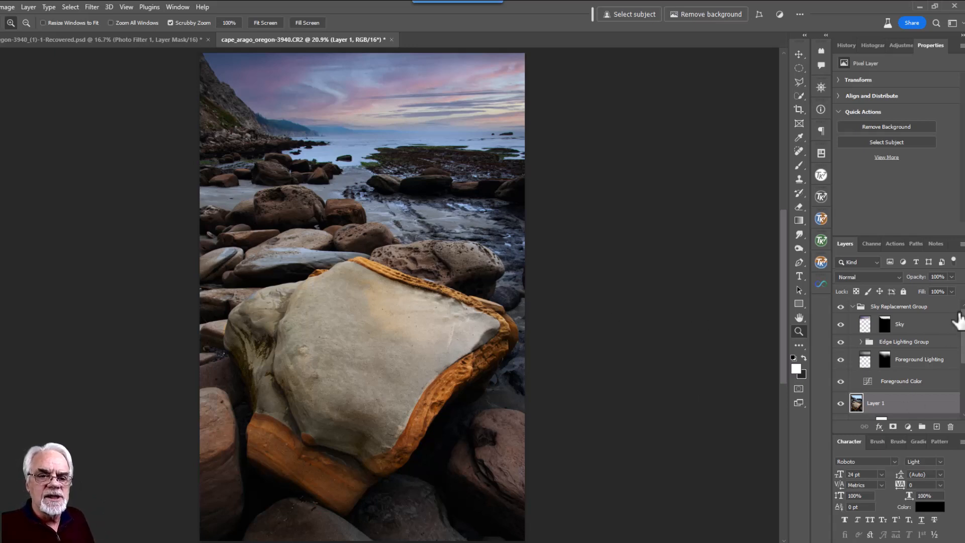
Hide the sky replacement layers, Layer 1 and the Curves adjustments to reveal the bare Background
{"action": "left_click_drag", "start_coordinate": [840, 307], "coordinate": [843, 392]}
{"action": "scroll", "coordinate": [886, 371], "scroll_direction": "down", "scroll_amount": 2}
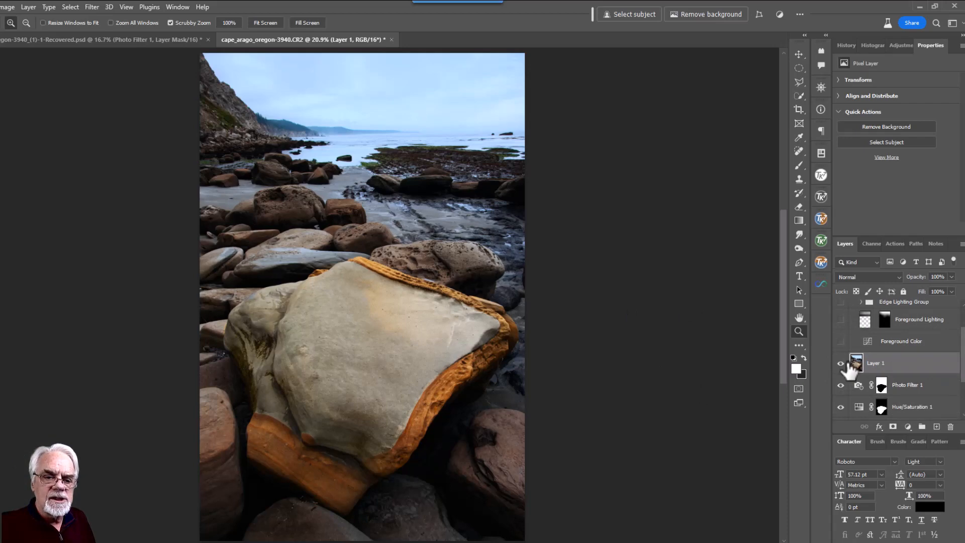
{"action": "scroll", "coordinate": [860, 402], "scroll_direction": "down", "scroll_amount": 2}
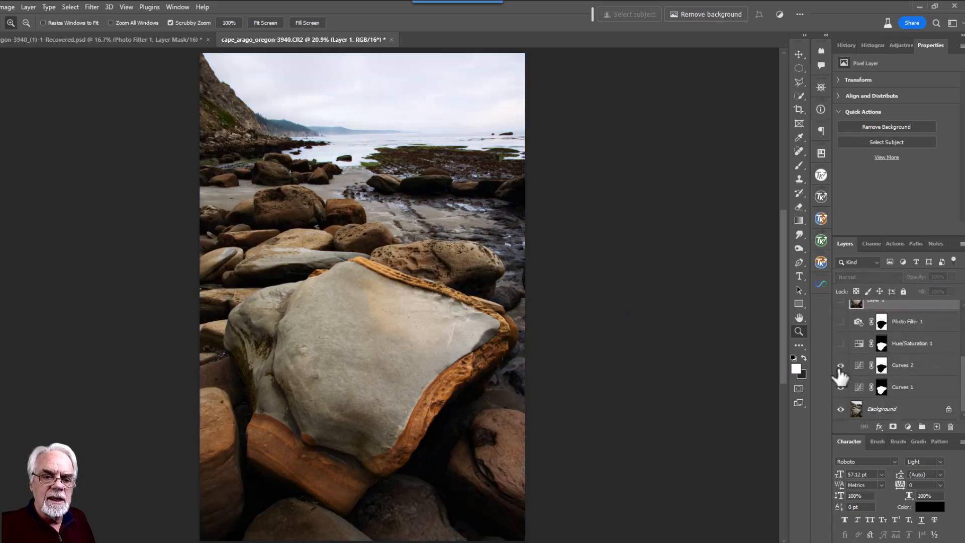
{"action": "left_click_drag", "start_coordinate": [841, 388], "coordinate": [841, 366]}
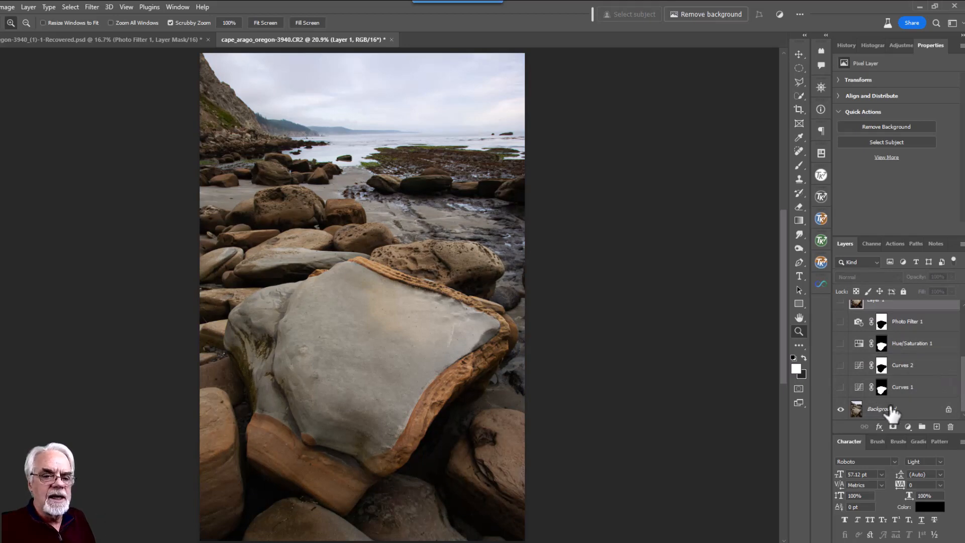
Turn Curves 1, Curves 2 and Photo Filter 1 back on
{"action": "left_click", "coordinate": [840, 387]}
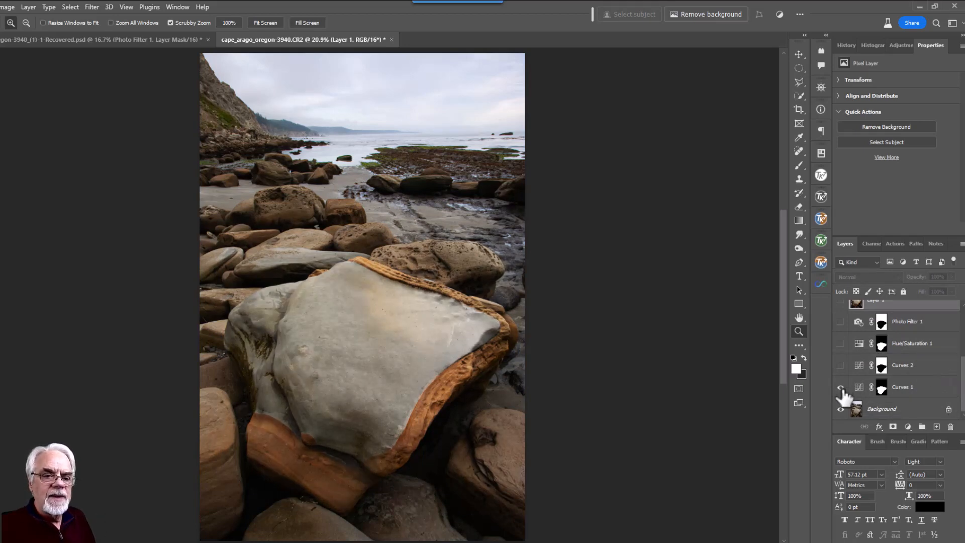
{"action": "left_click", "coordinate": [841, 366]}
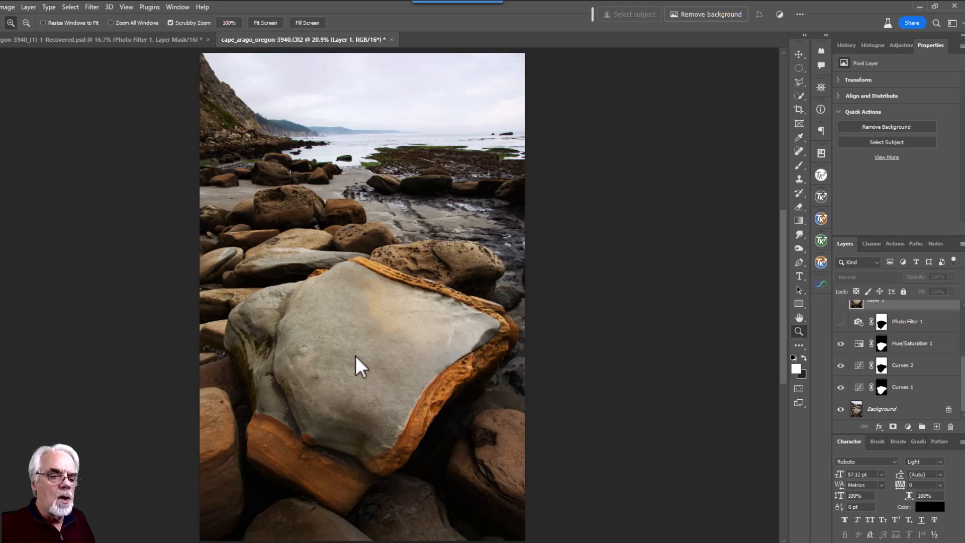
{"action": "left_click", "coordinate": [840, 322]}
{"action": "scroll", "coordinate": [887, 382], "scroll_direction": "up", "scroll_amount": 4}
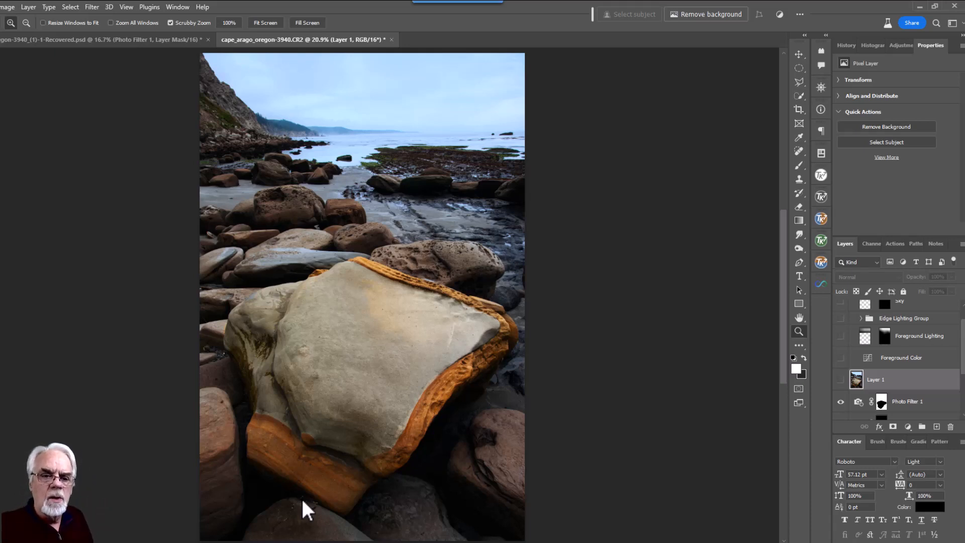
Make Layer 1 and the Foreground Color layer visible again
{"action": "left_click", "coordinate": [840, 381]}
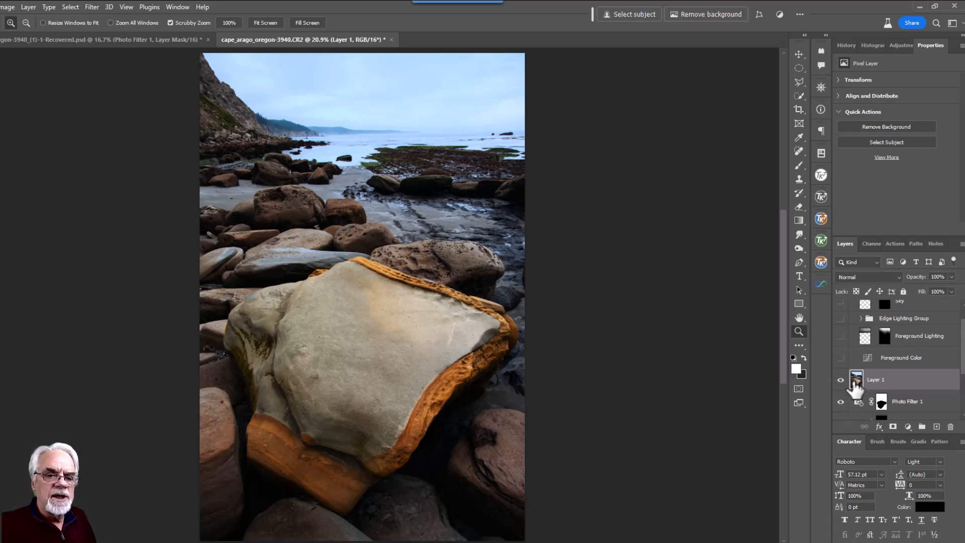
{"action": "left_click", "coordinate": [841, 357]}
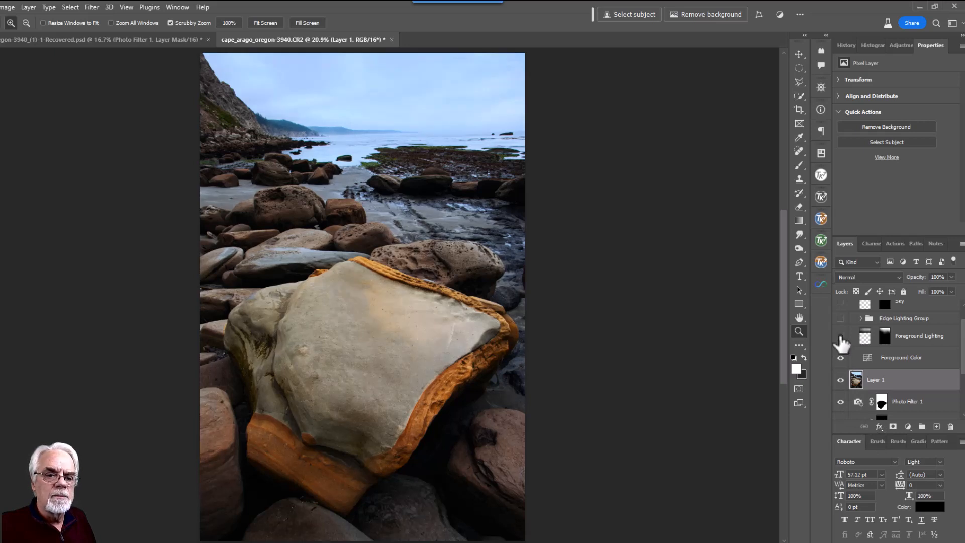
{"action": "scroll", "coordinate": [900, 377], "scroll_direction": "up", "scroll_amount": 1}
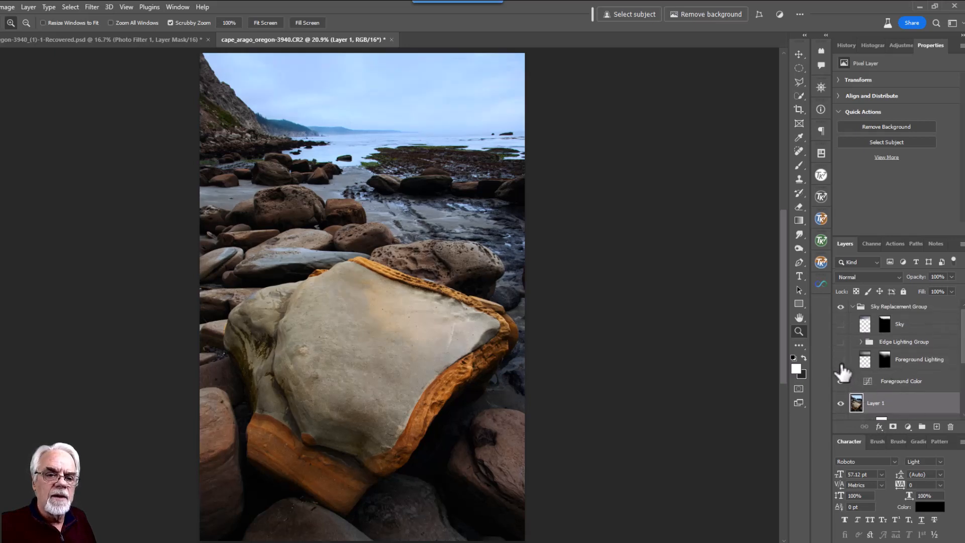
Toggle the Sky Replacement Group off and on to compare, then select it
{"action": "left_click", "coordinate": [841, 307]}
{"action": "left_click", "coordinate": [841, 307]}
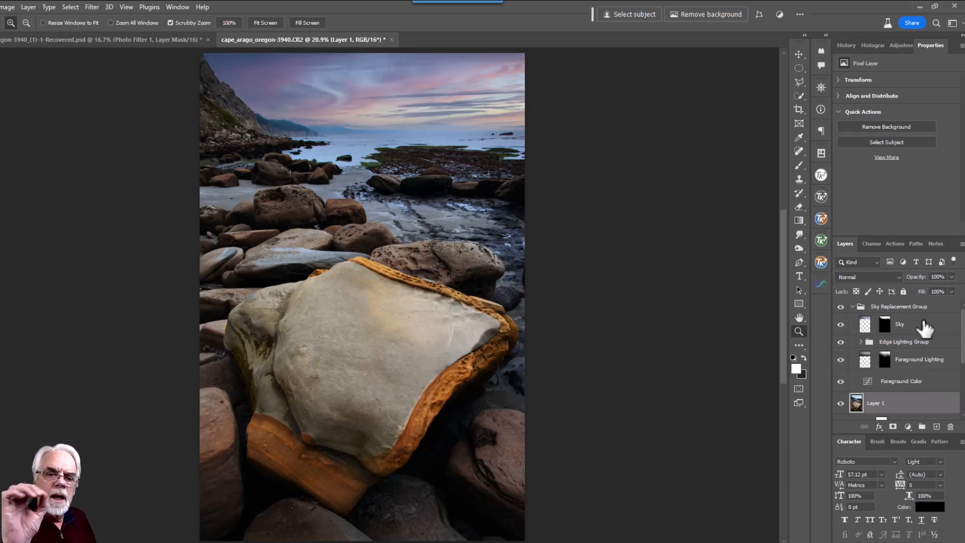
{"action": "left_click", "coordinate": [922, 309]}
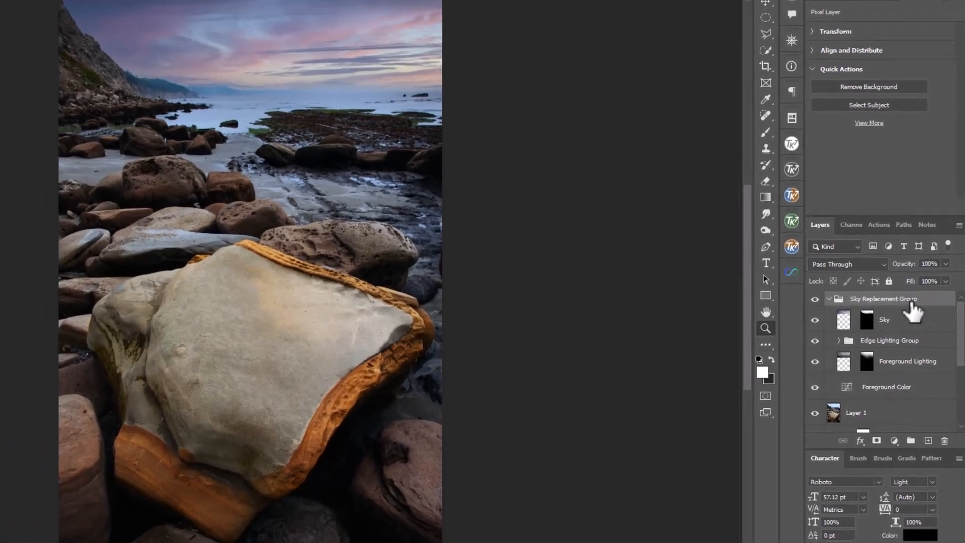
{"action": "left_click", "coordinate": [894, 441]}
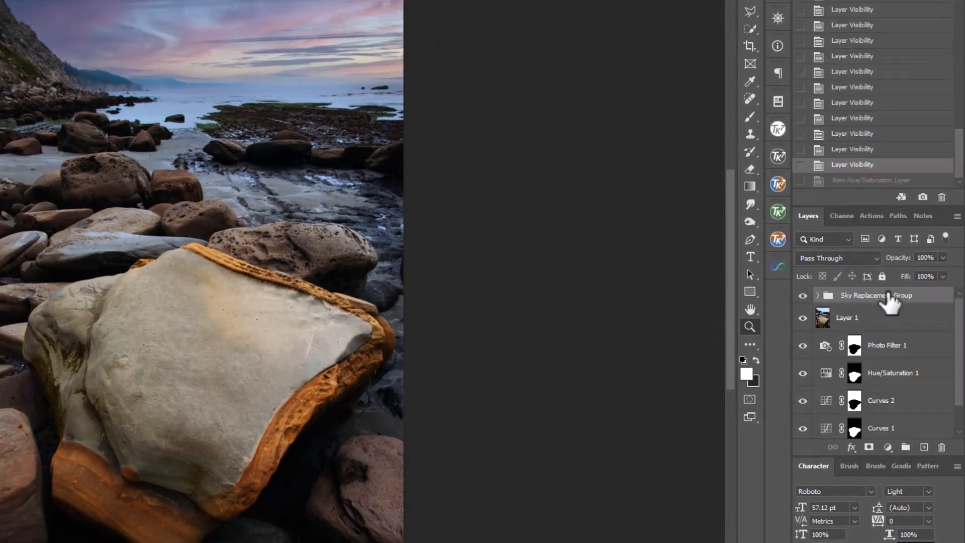
{"action": "left_click", "coordinate": [888, 447]}
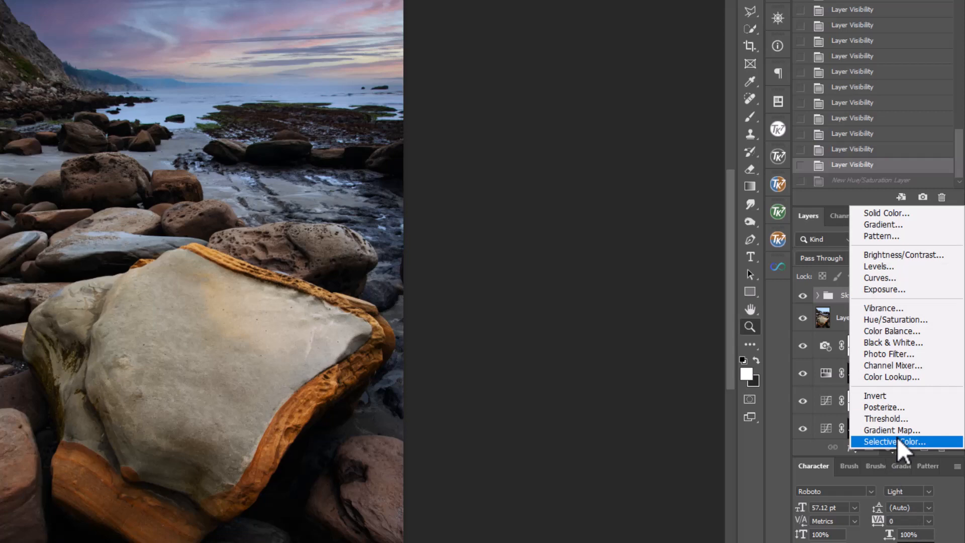
{"action": "left_click", "coordinate": [897, 320]}
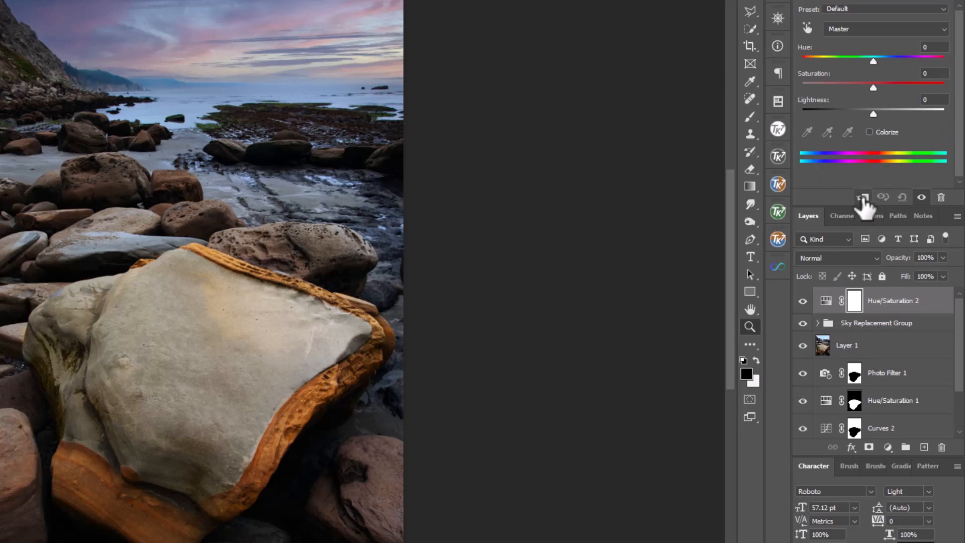
{"action": "left_click", "coordinate": [863, 198]}
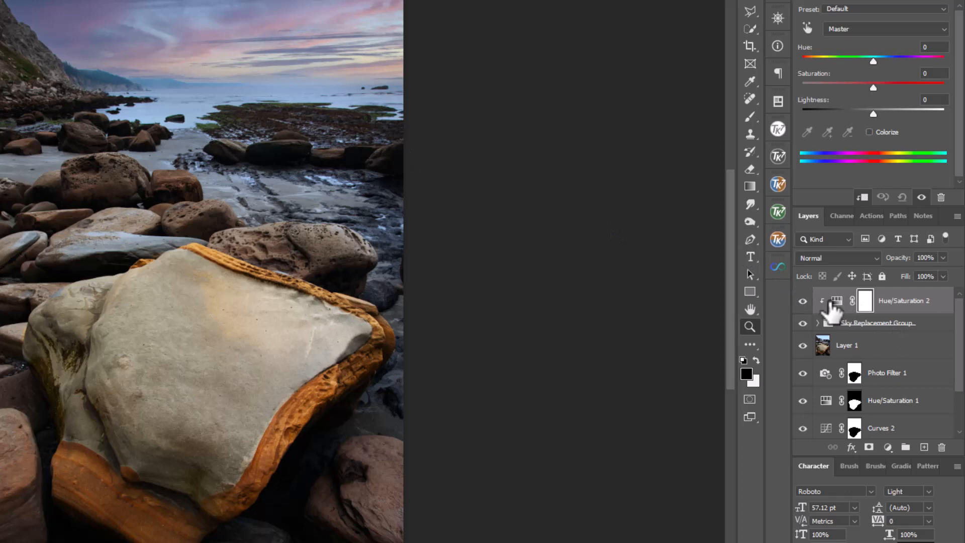
{"action": "left_click", "coordinate": [836, 301]}
{"action": "left_click_drag", "start_coordinate": [874, 87], "coordinate": [888, 88]}
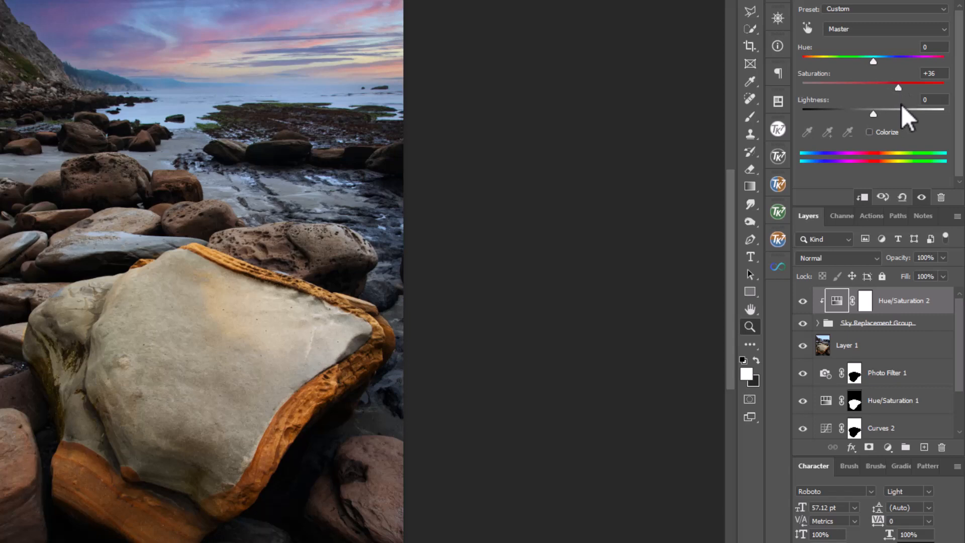
{"action": "left_click_drag", "start_coordinate": [872, 116], "coordinate": [872, 115]}
{"action": "left_click_drag", "start_coordinate": [860, 114], "coordinate": [872, 114]}
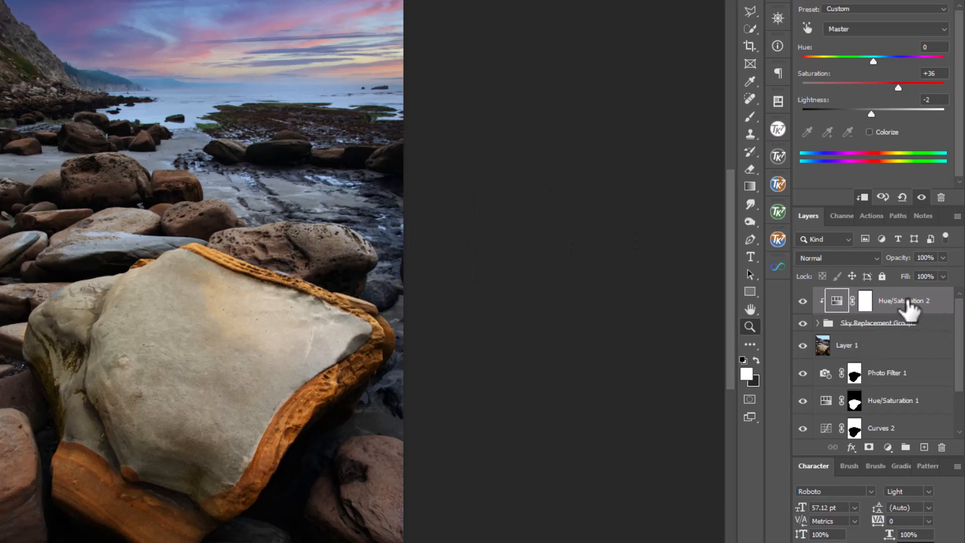
{"action": "left_click_drag", "start_coordinate": [909, 308], "coordinate": [941, 447]}
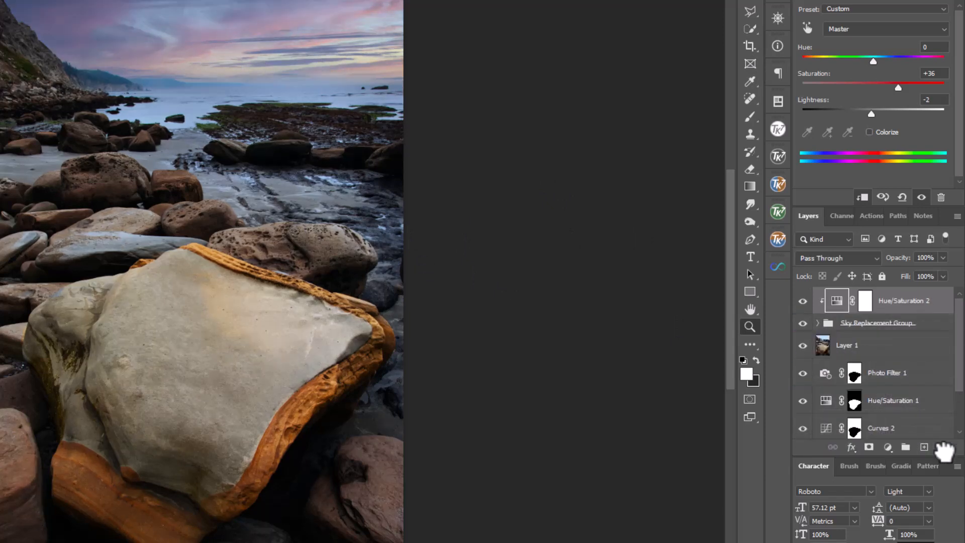